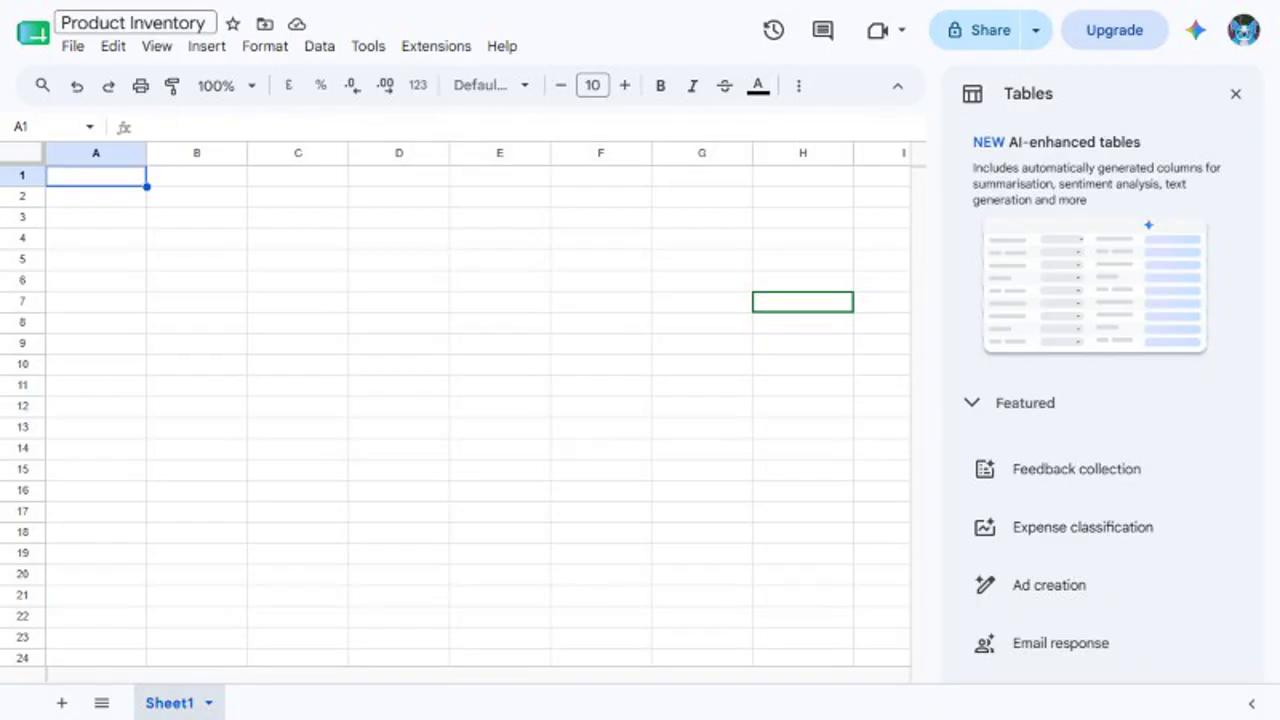
- Enter the headers Product, Category and Quantity in cells A1 to C1
left_click(44, 127)
key("Return")
type("Product")
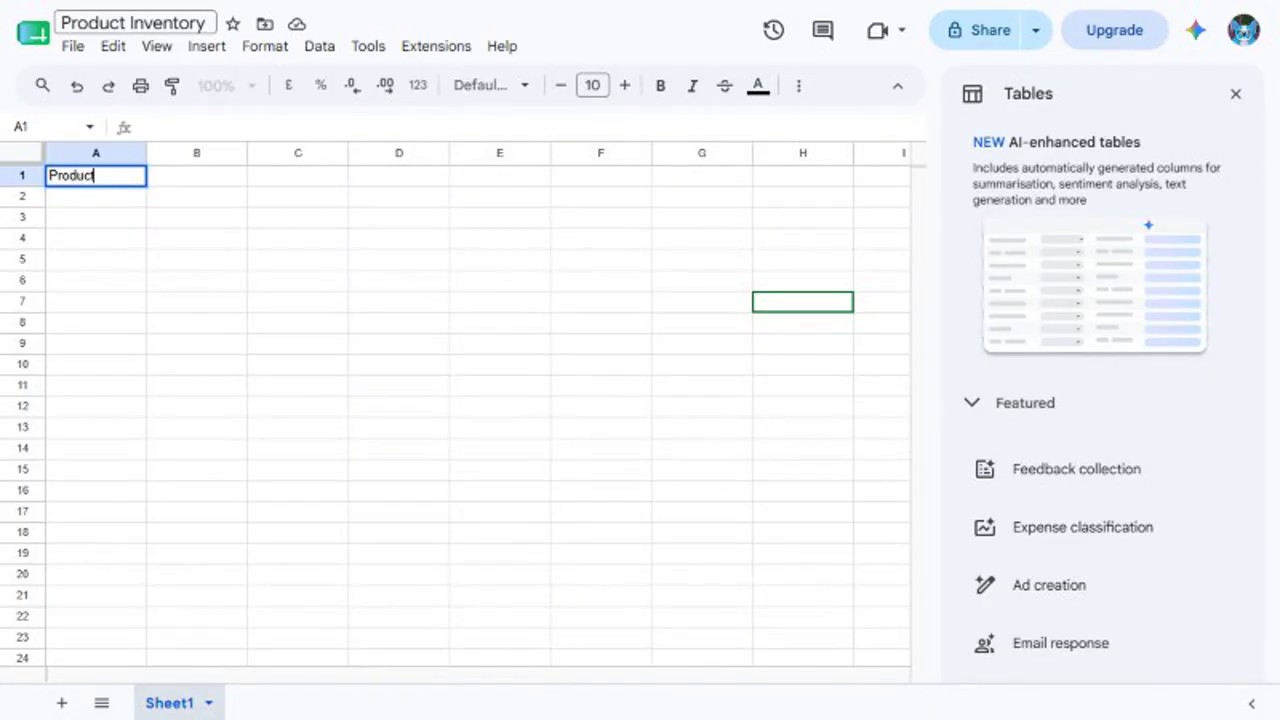
key("Tab")
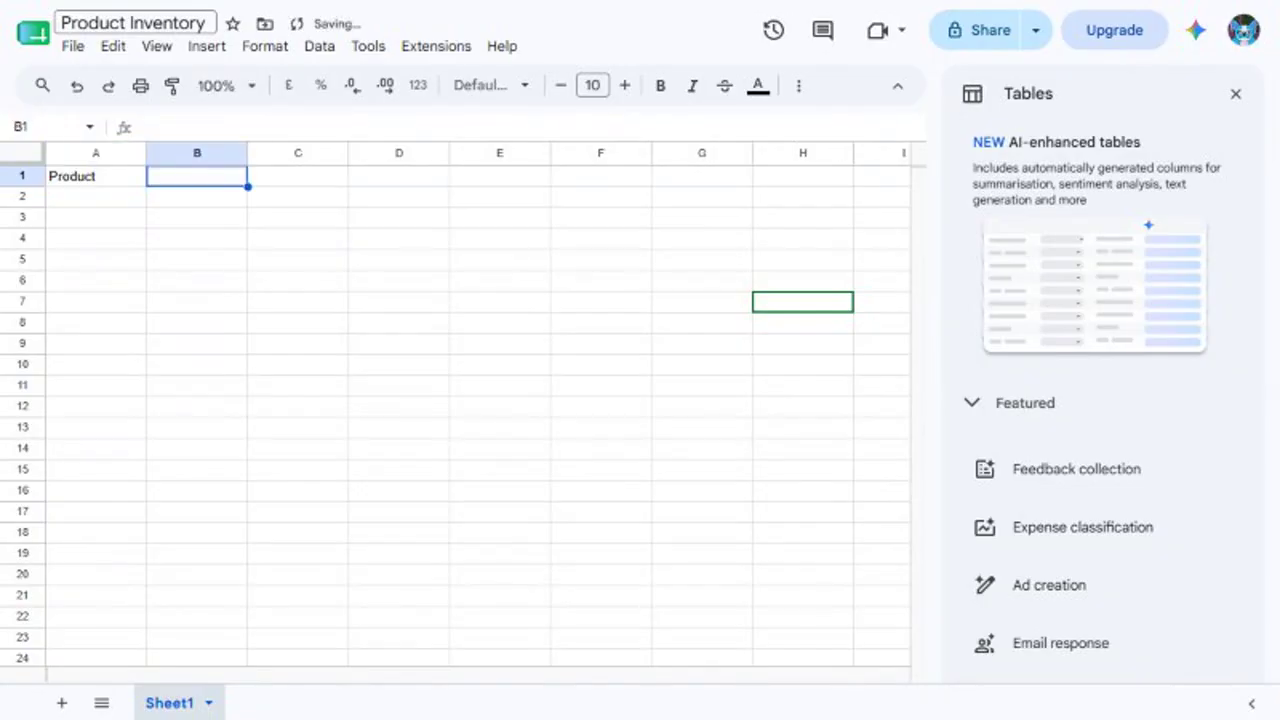
type("Category")
key("Tab")
type("Quantity")
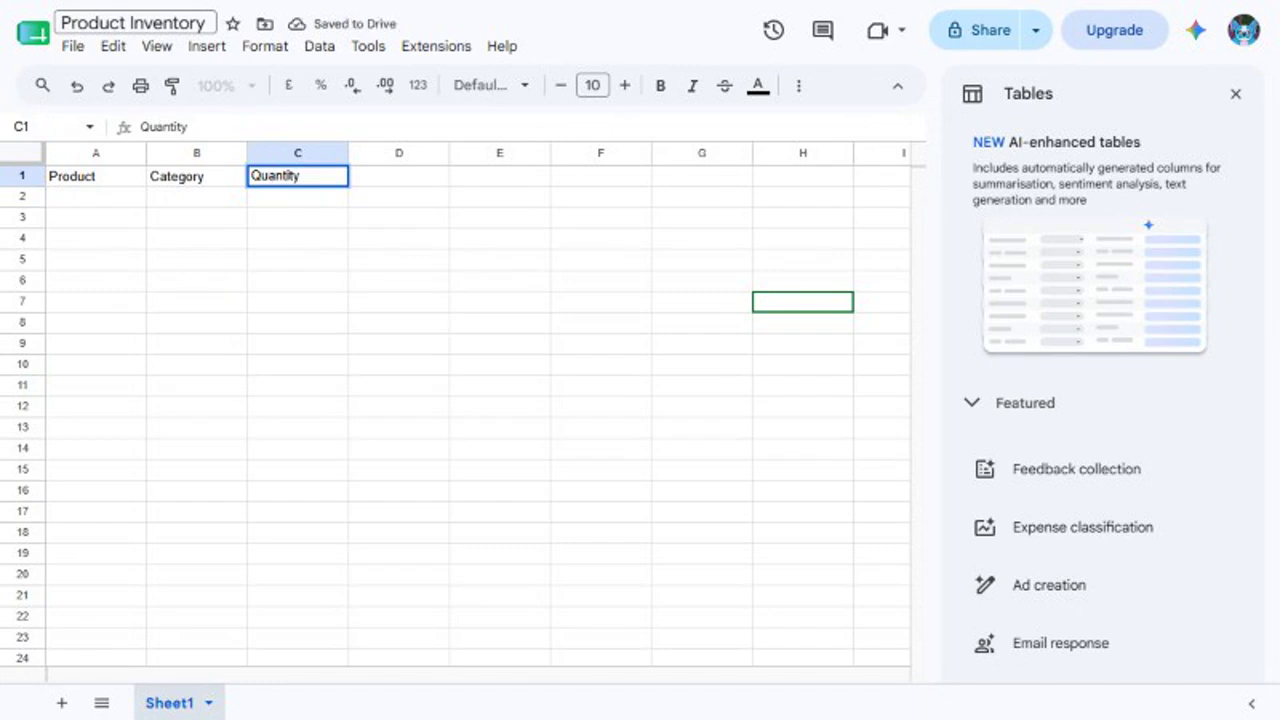
key("Return")
- Make the header cells A1:C1 bold
left_click(44, 127)
type("A1:C1")
key("Return")
key("ctrl+b")
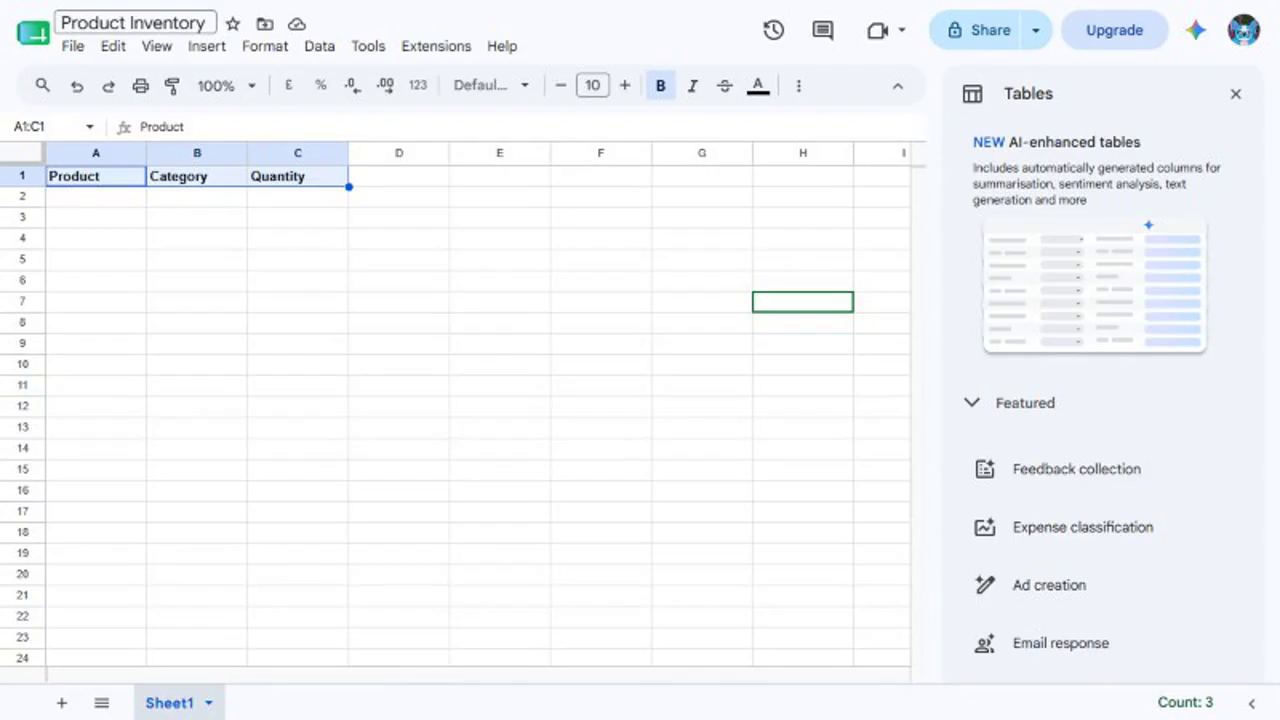
- Fill in row 2 with the product Notebook, category Stationery and quantity 24
left_click(44, 127)
type("A2")
key("Return")
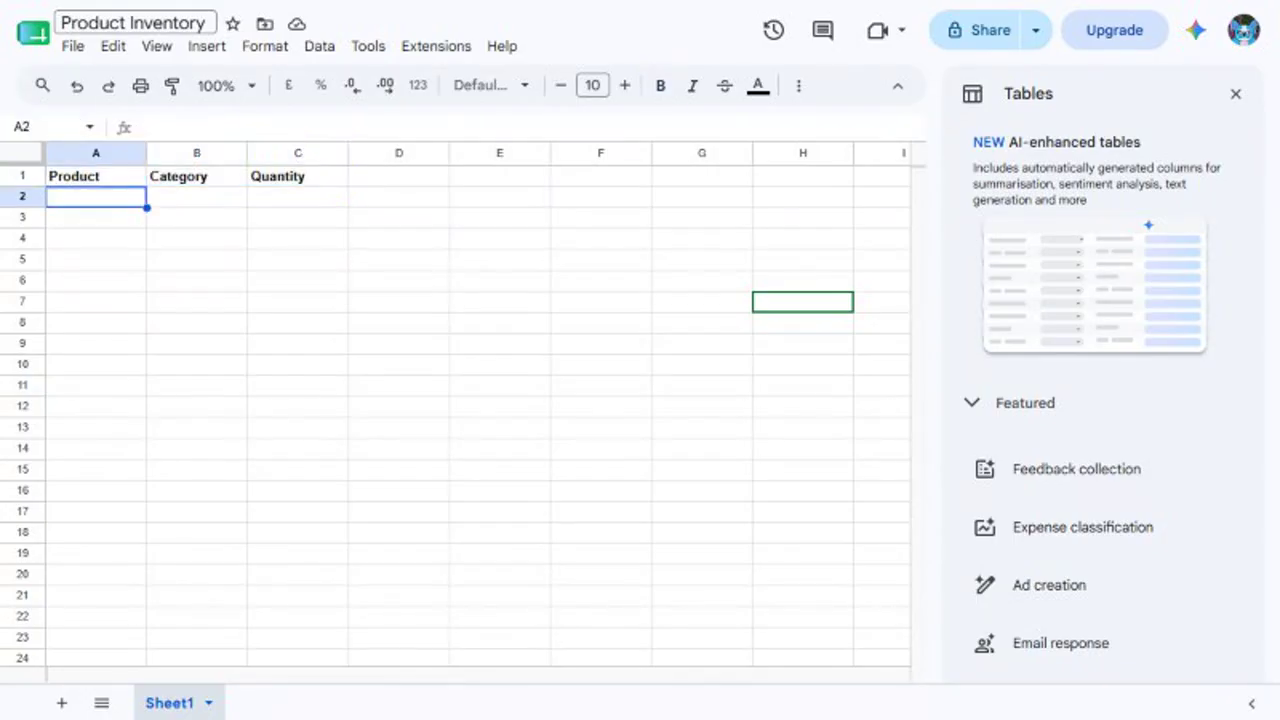
type("Notebook")
key("Tab")
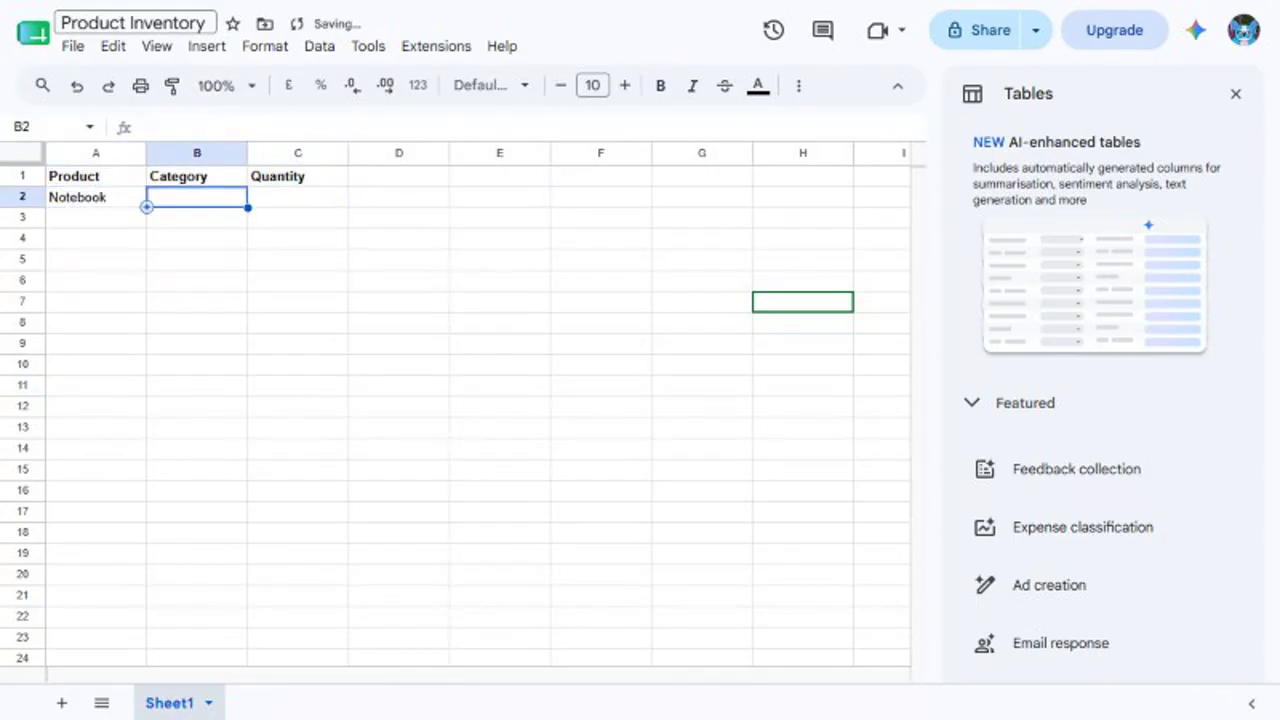
type("Stationery")
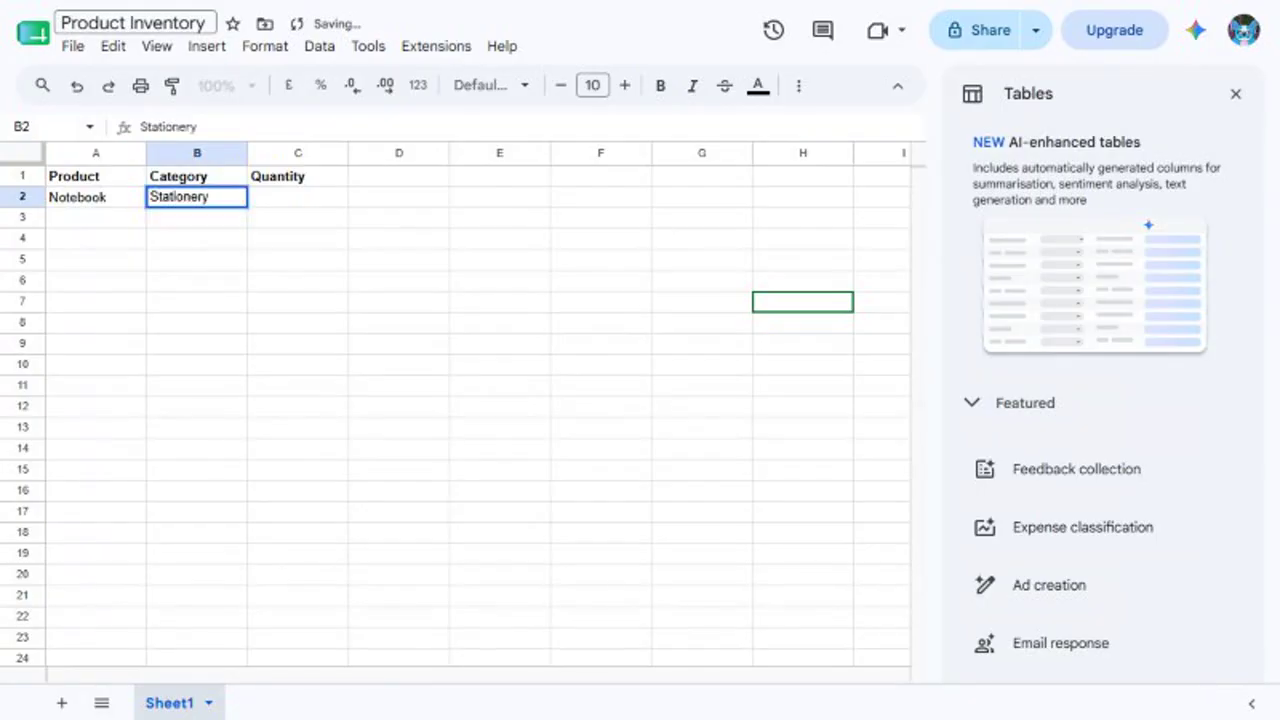
key("Tab")
type("24")
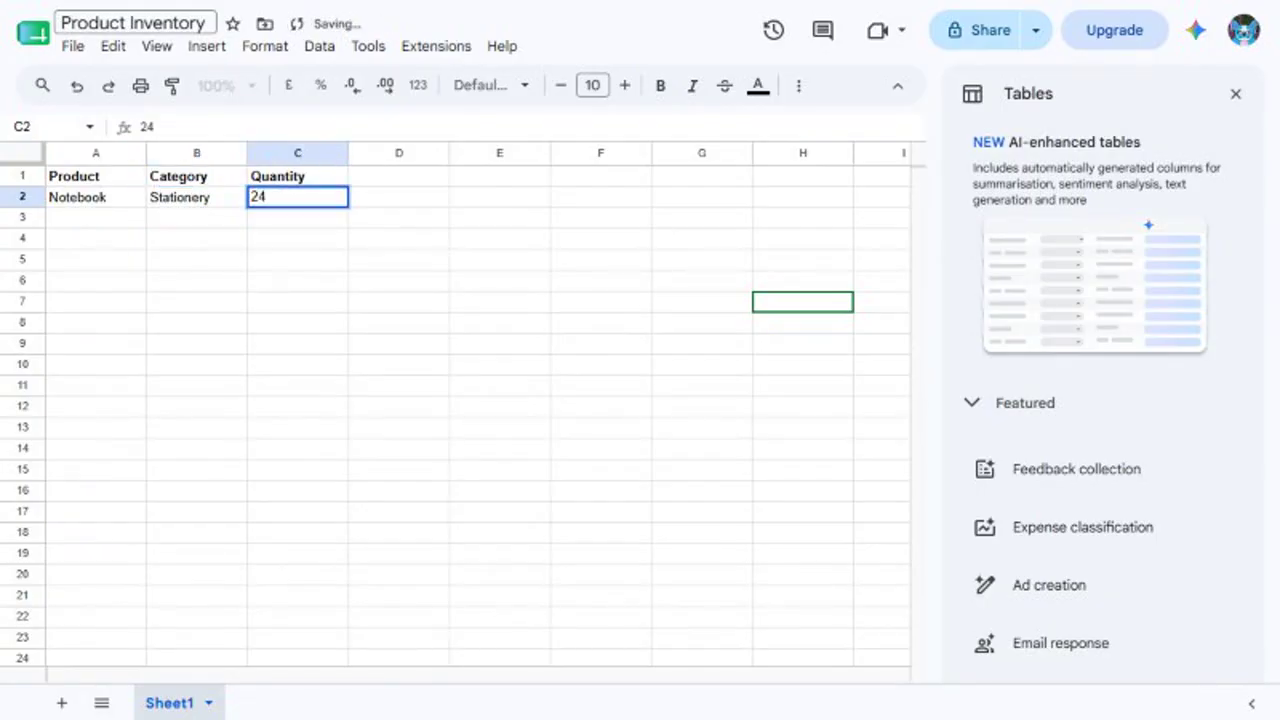
key("Return")
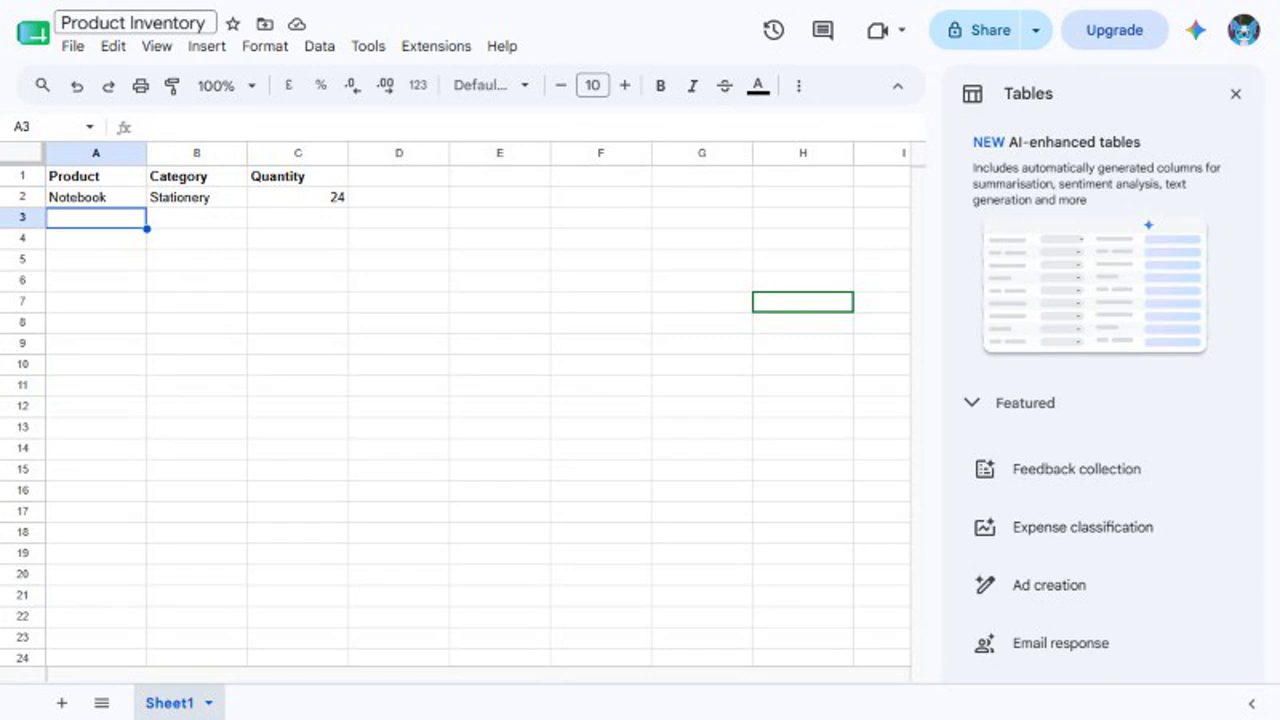
- Edit the product name in A2 so that it reads Notebooks
left_click(44, 127)
type("A2")
key("Return")
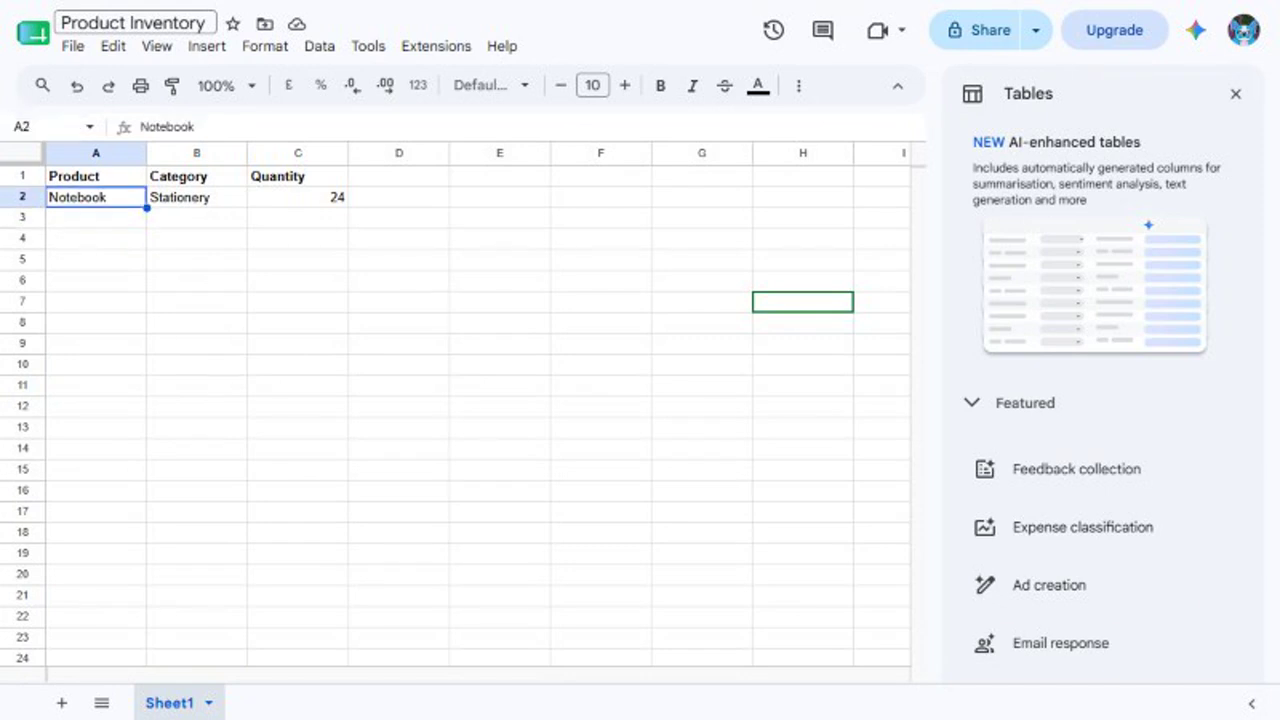
key("F2")
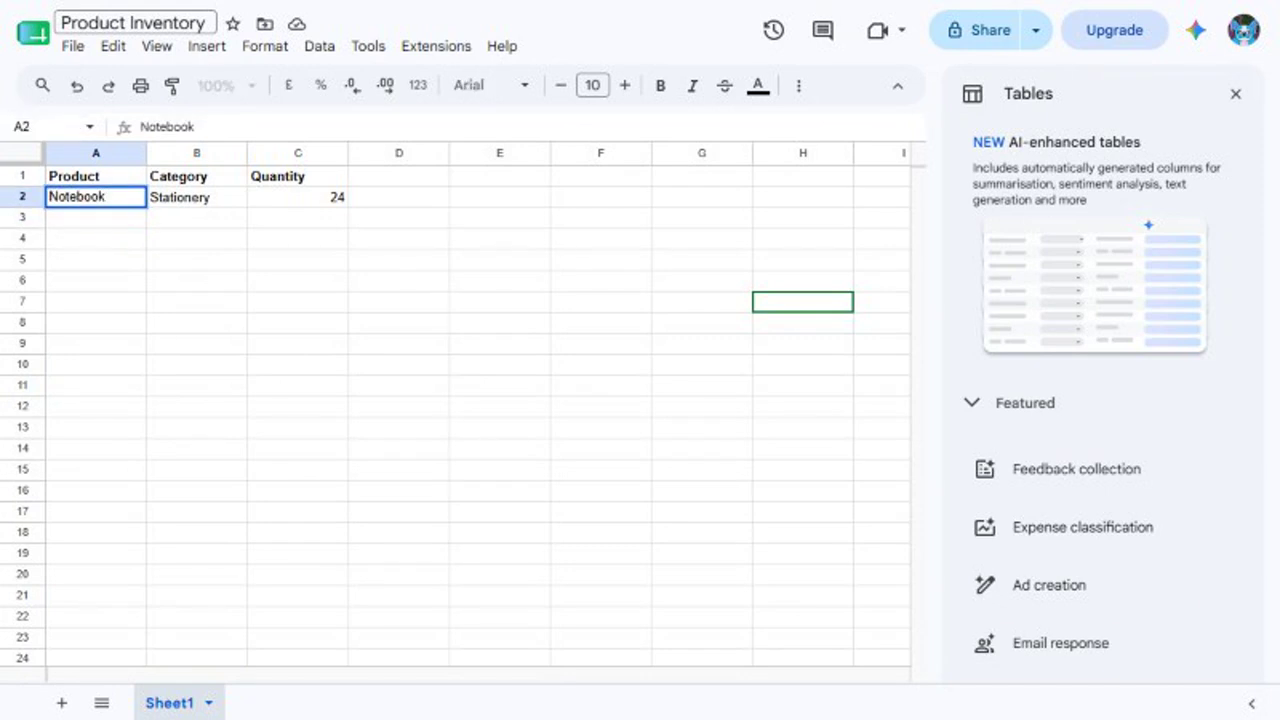
type("s")
key("Return")
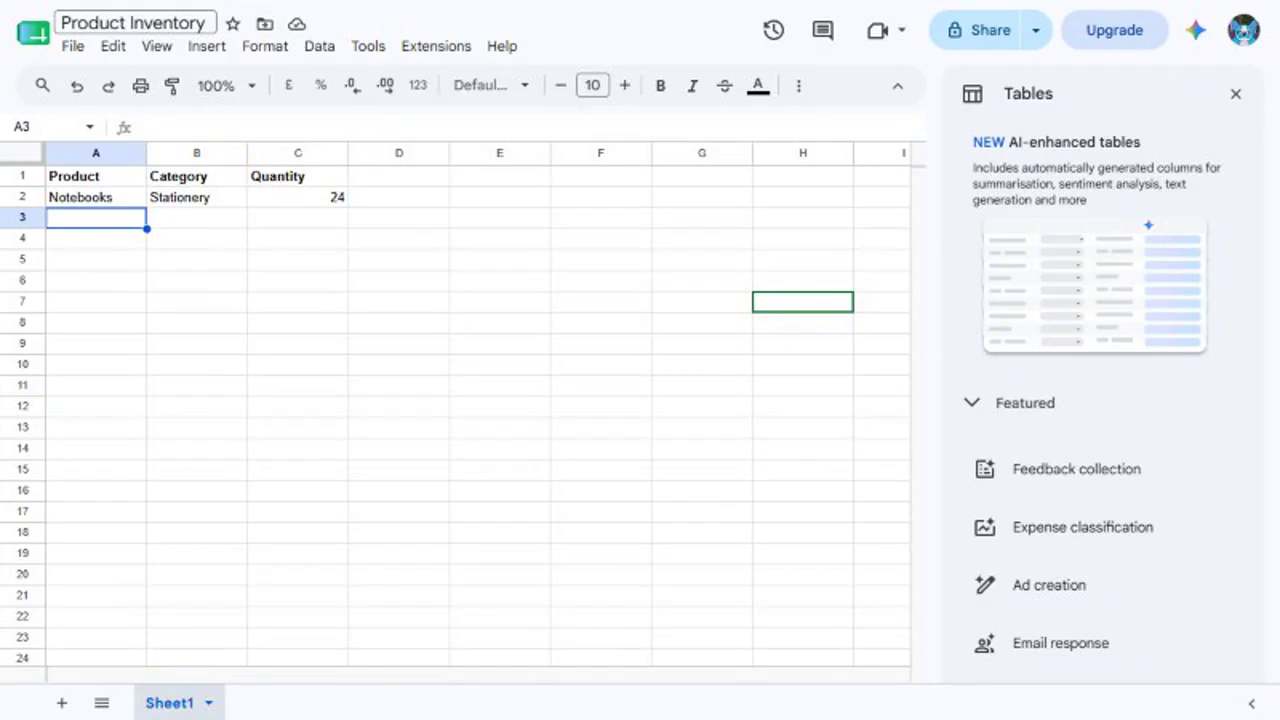
- Enter the header Temp in D1 and make it bold
left_click(399, 176)
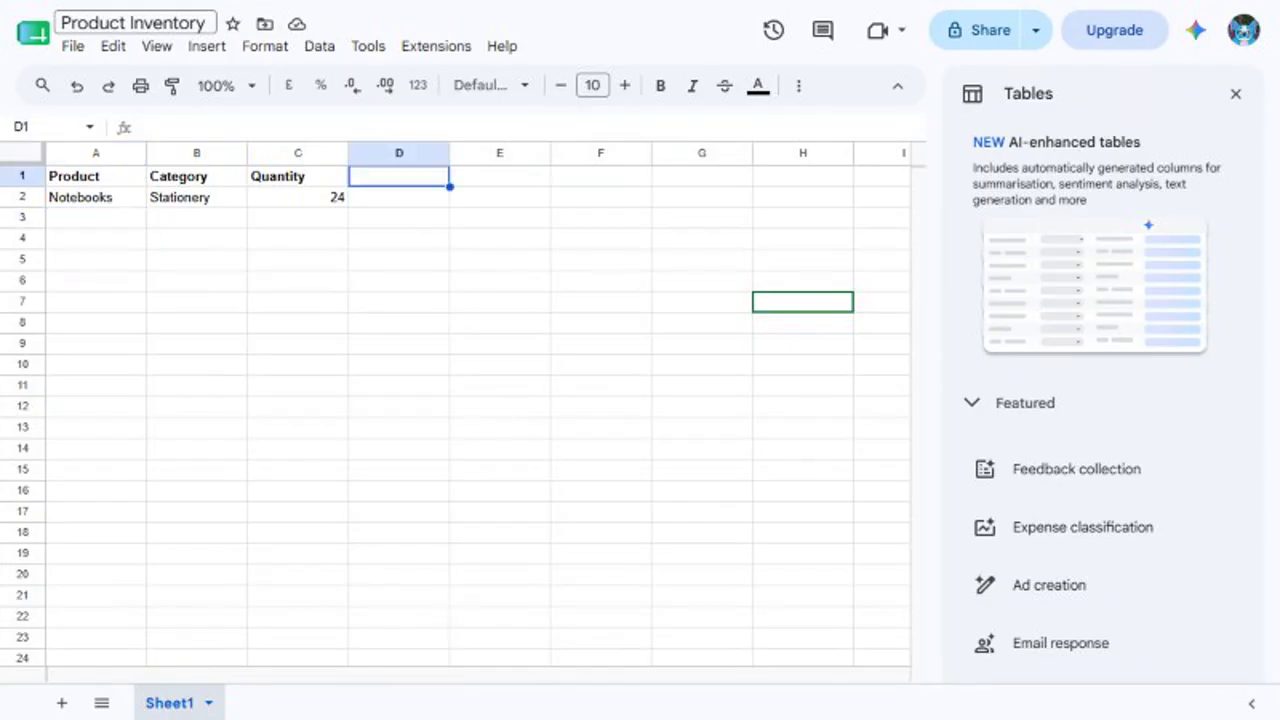
type("Temp")
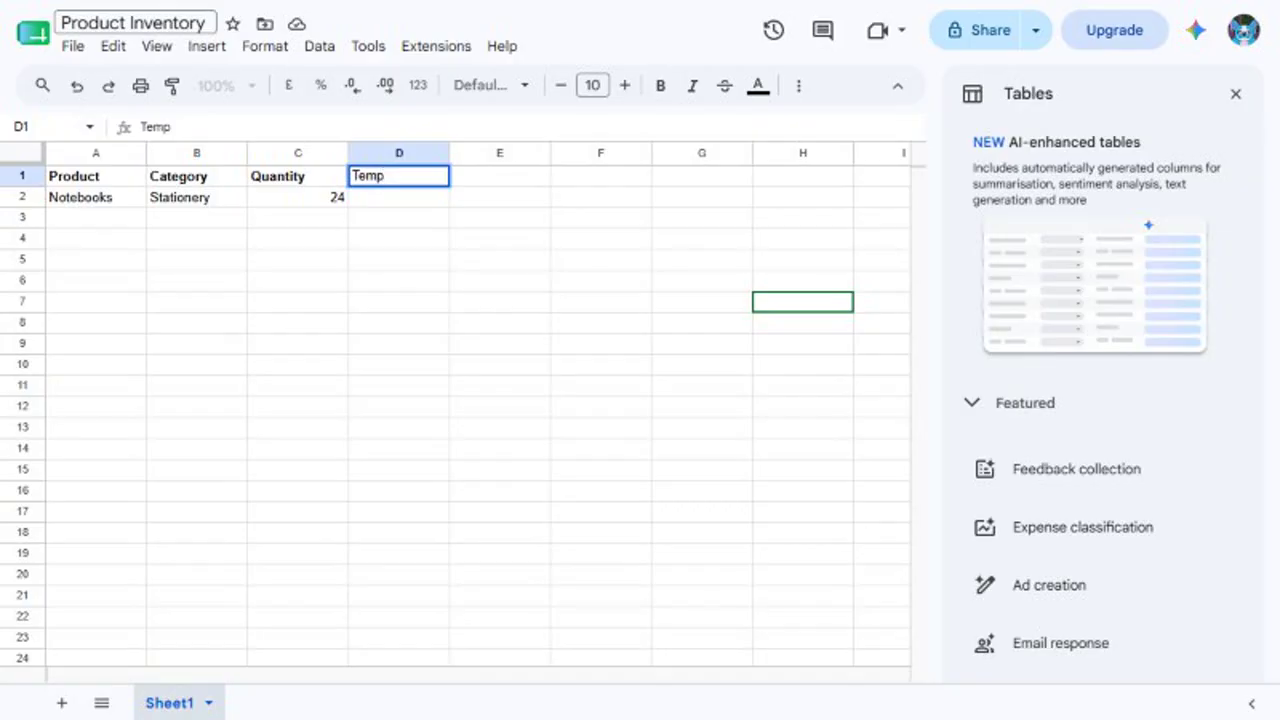
key("Return")
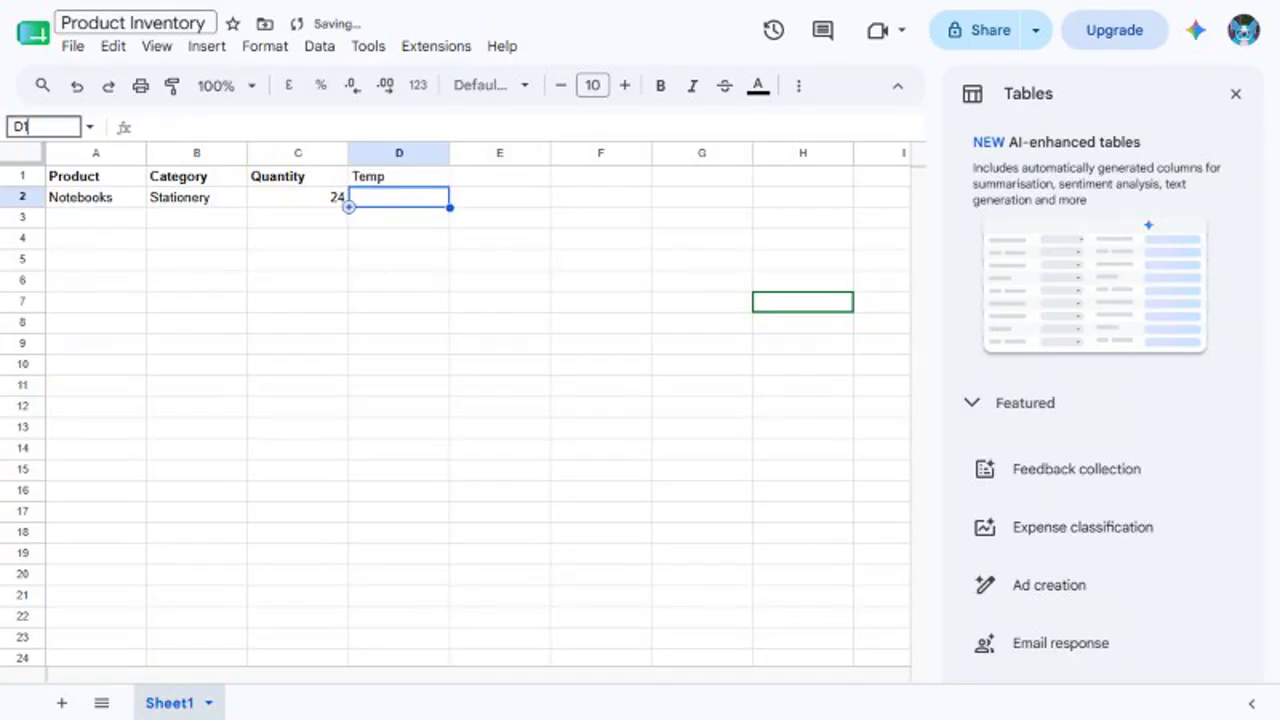
key("Up")
key("ctrl+b")
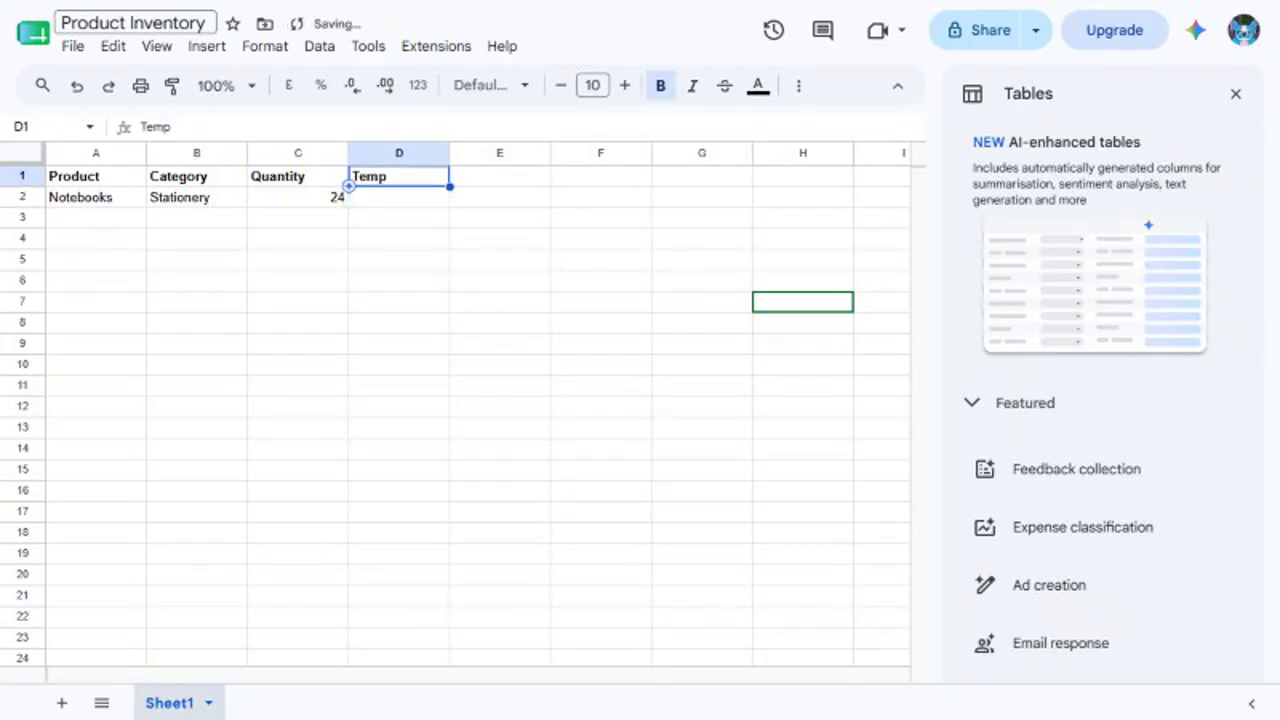
- Delete the content of D1 and clear the cell's formatting
key("Delete")
key("alt+o")
key("ctrl+backslash")
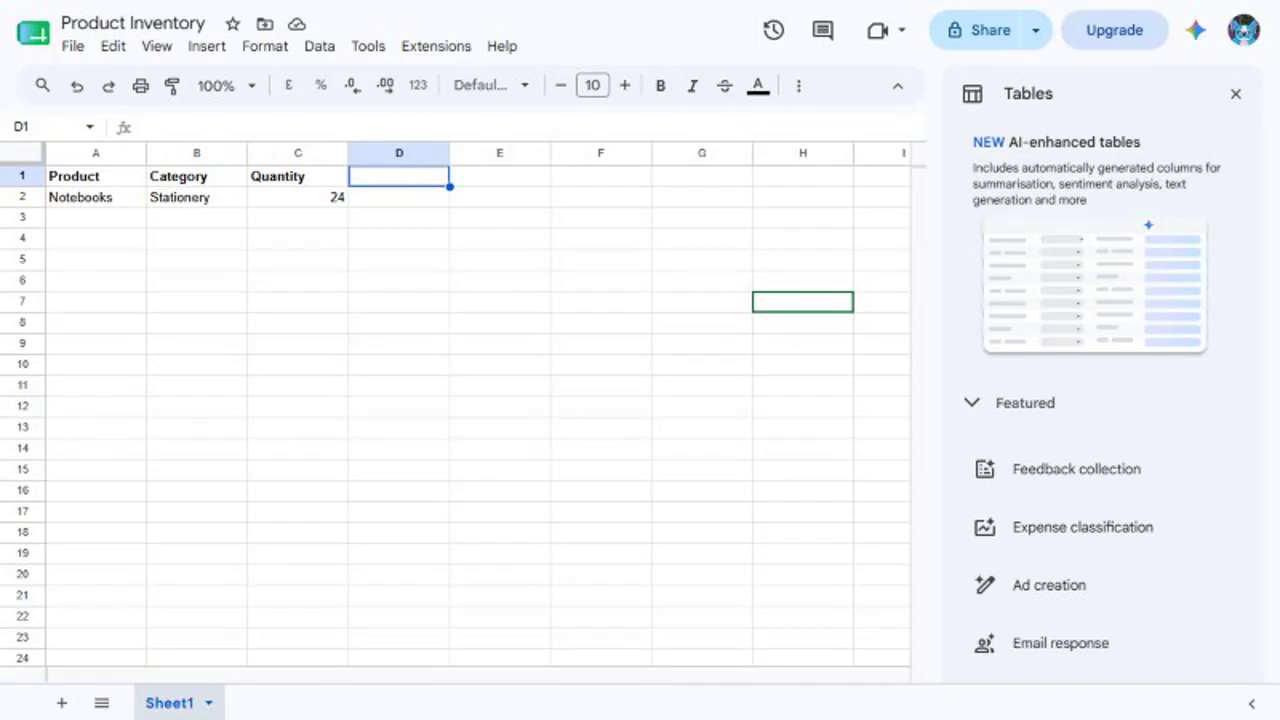
- Enter the text "Undo demo" in cell D2
left_click(48, 127)
type("D2")
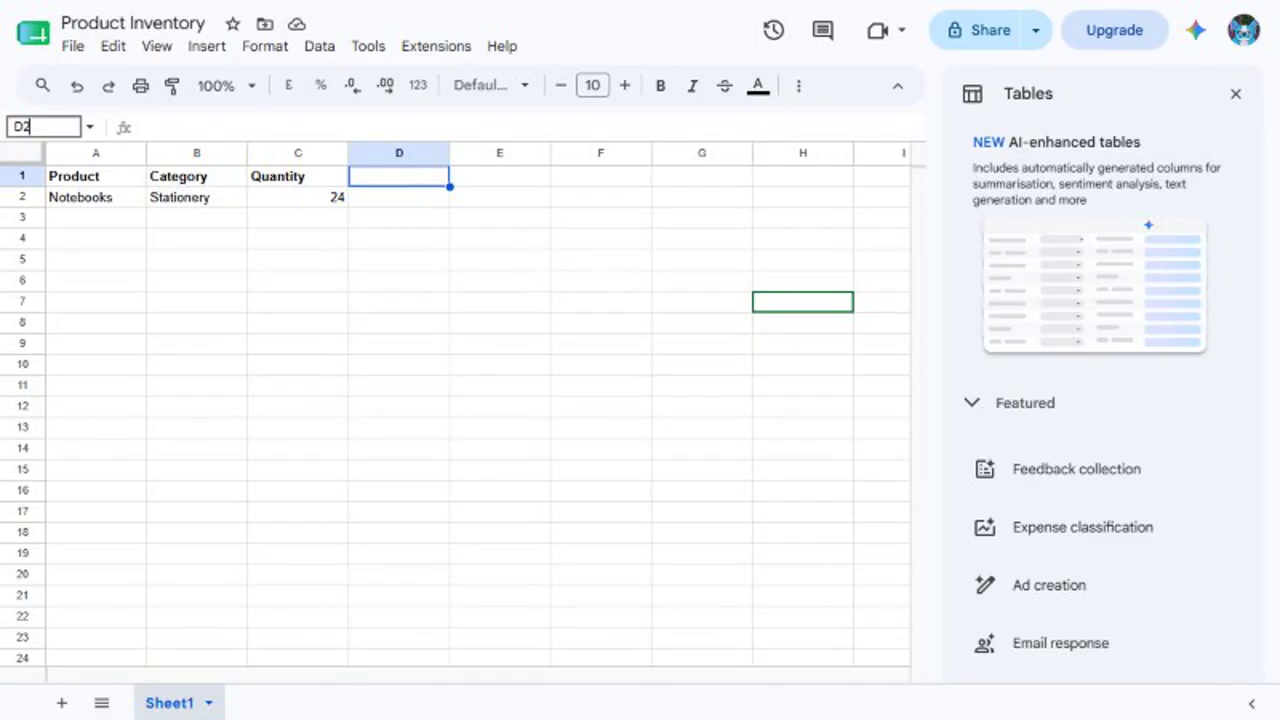
key("Return")
type("Undo demo")
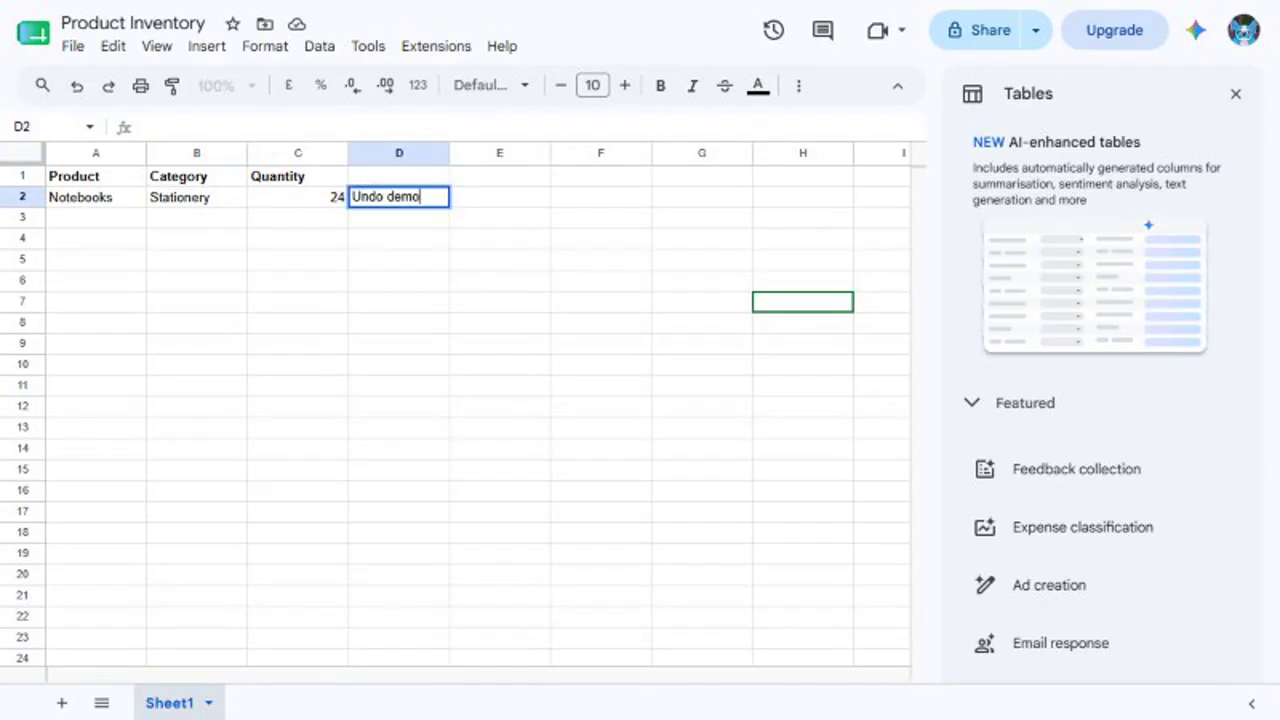
key("Return")
- Undo the text entry in D2, redo it, and undo it once more
left_click(48, 127)
type("D2")
key("Return")
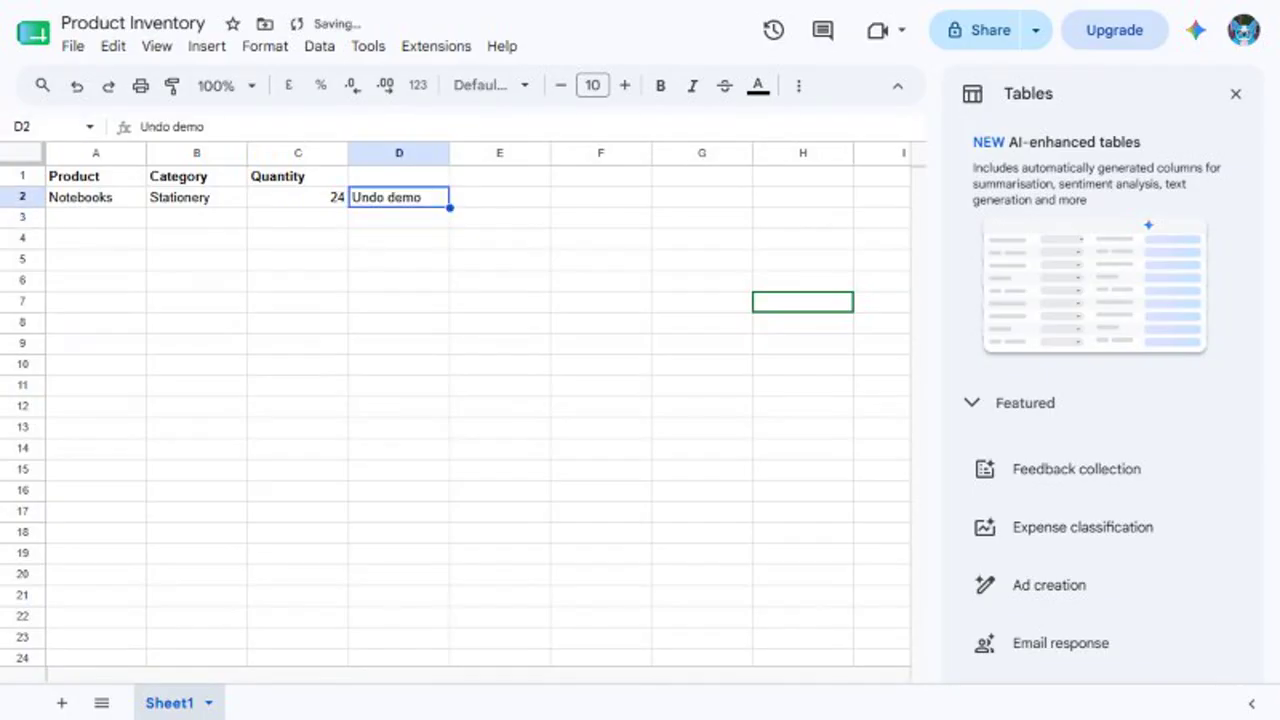
key("ctrl+z")
key("ctrl+y")
key("ctrl+z")
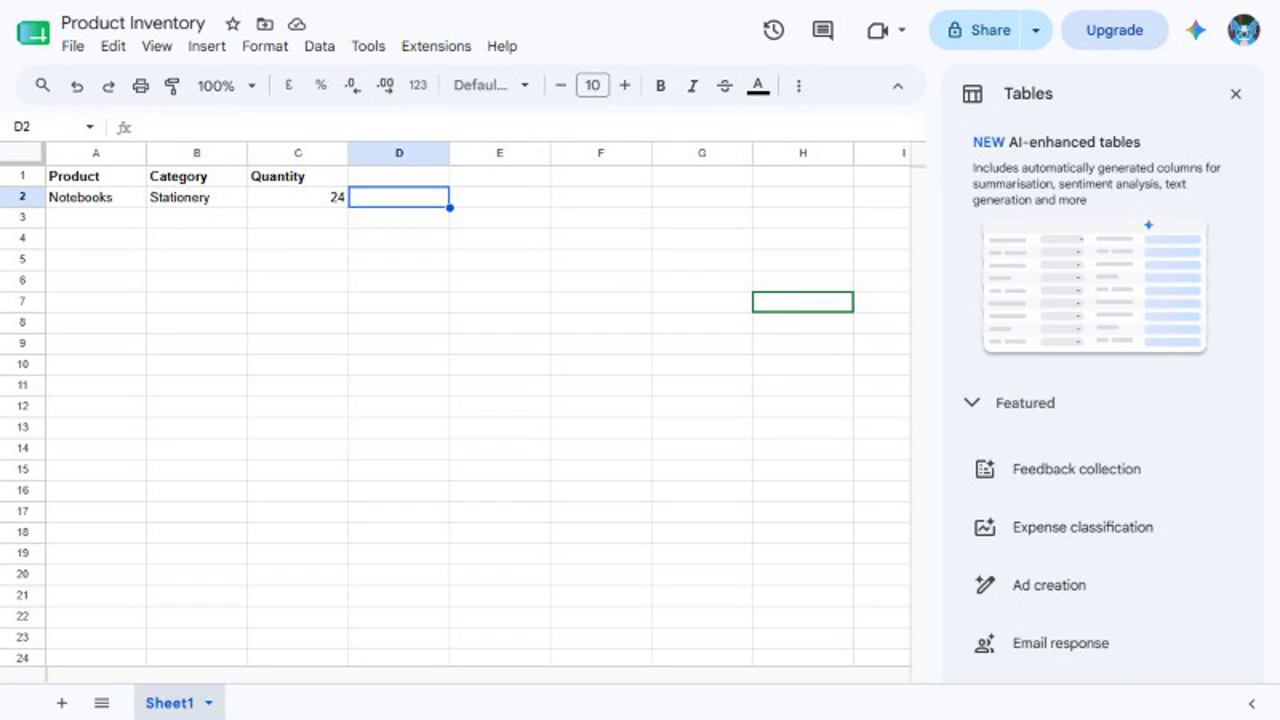
- Copy the header cells A1:C1 and paste them into row 6 starting at A6
left_click(48, 127)
type("A1:C1")
key("Return")
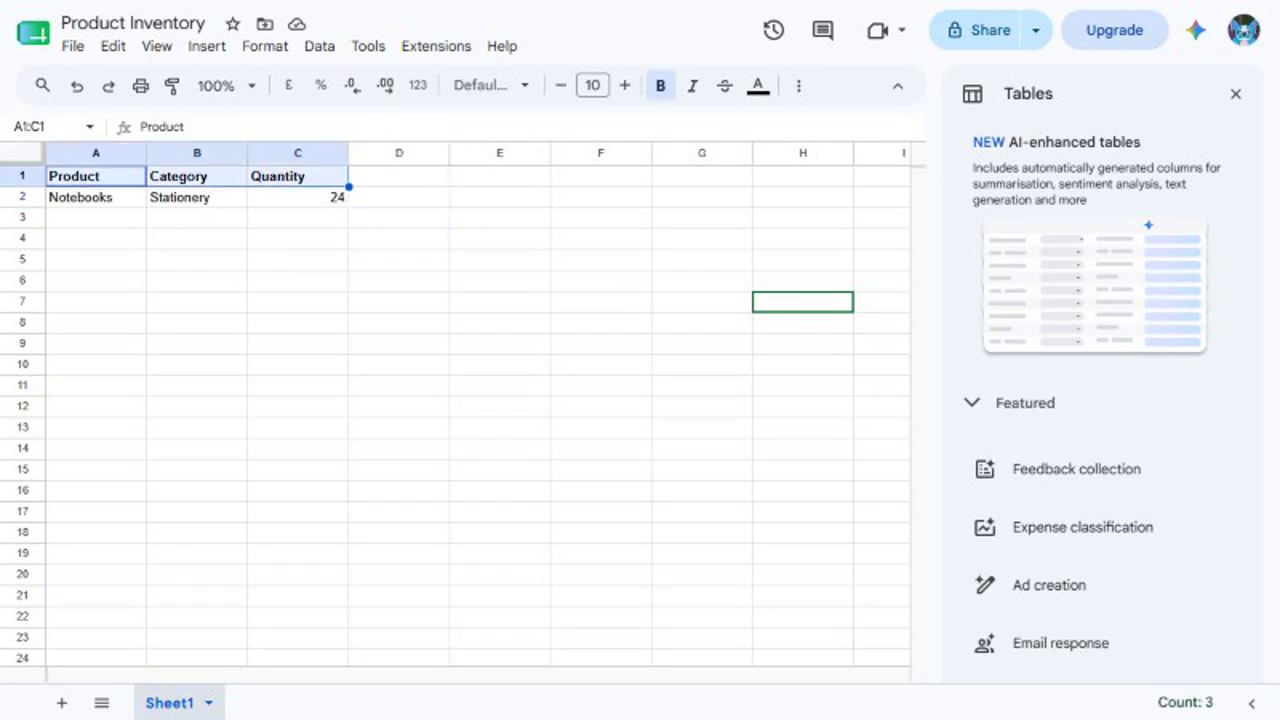
key("ctrl+c")
left_click(48, 127)
type("A6")
key("Return")
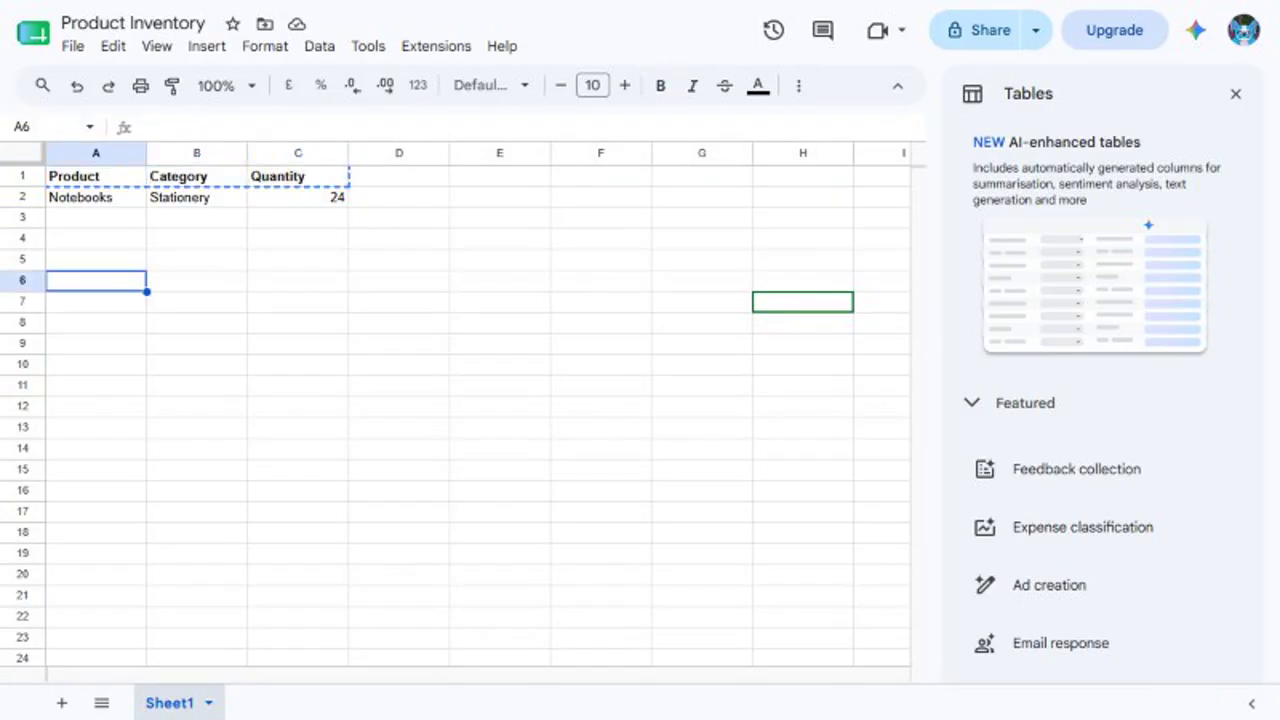
key("ctrl+v")
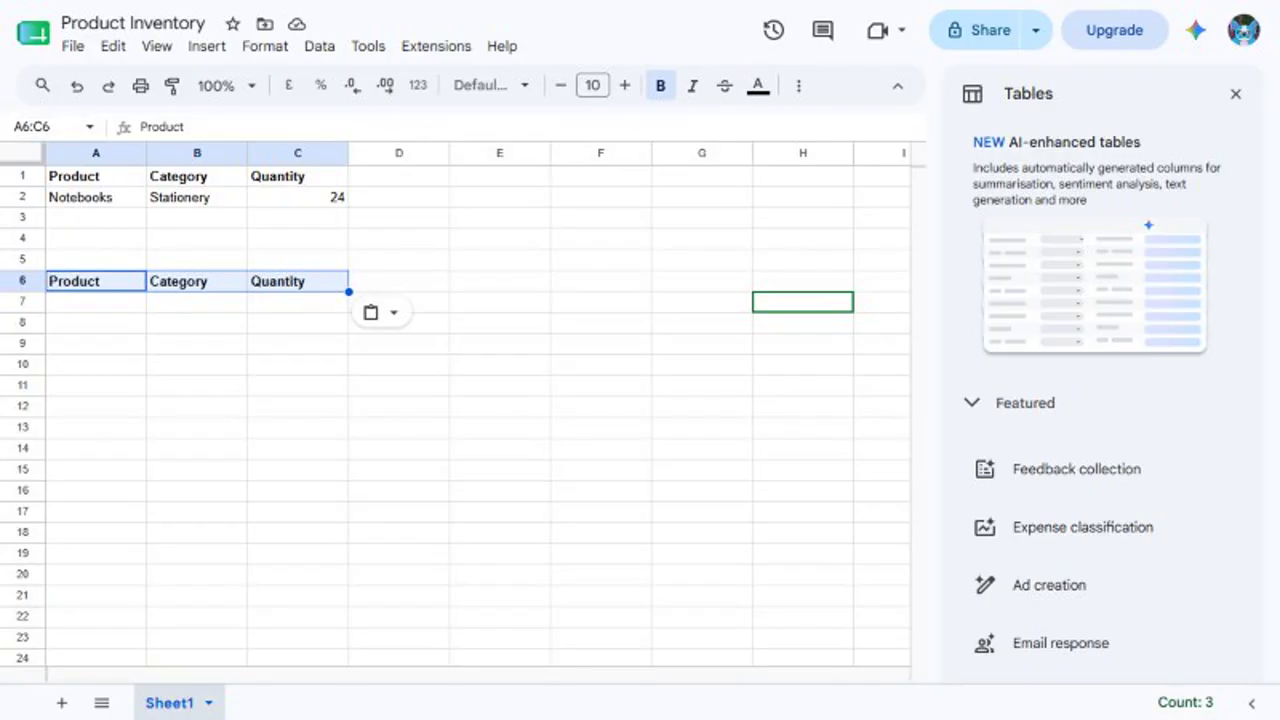
- Cut the headers in A6:C6 and paste them into row 8 starting at A8
key("ctrl+c")
left_click(46, 127)
type("A8")
key("Return")
key("ctrl+v")
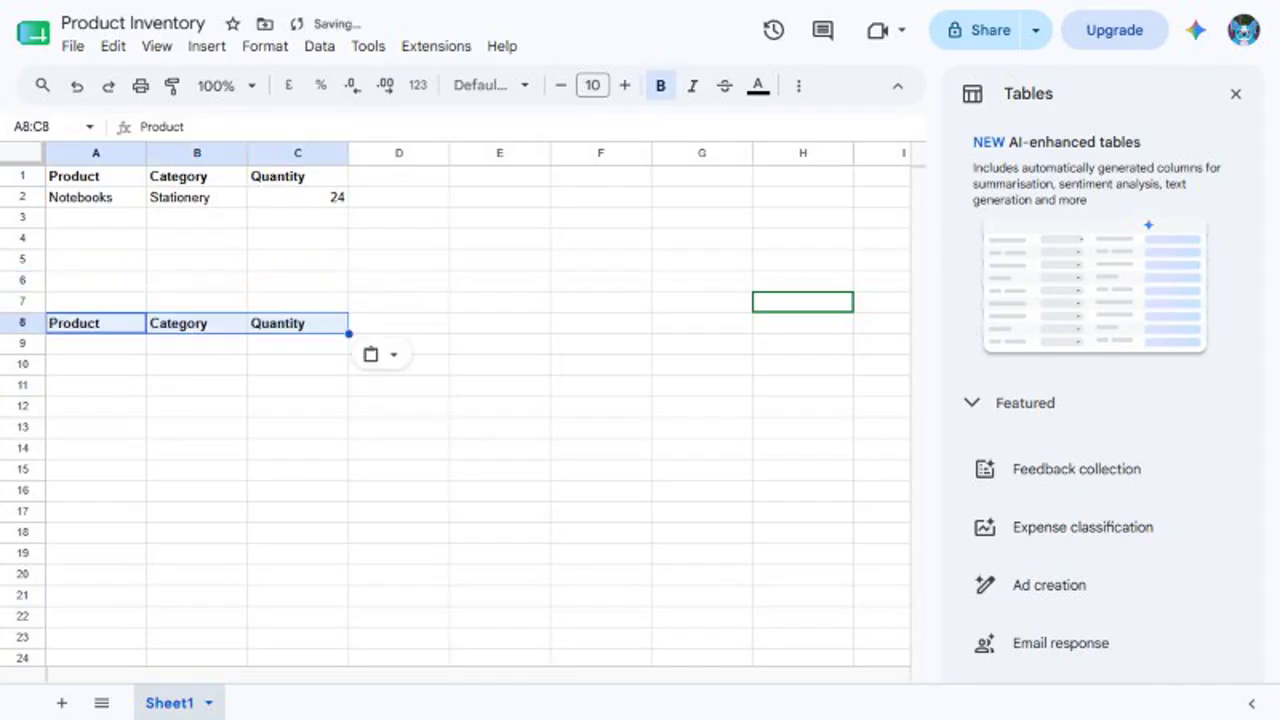
- Copy the headers in A1:C1 and paste only their values, without formatting, starting at A15
left_click_drag(96, 176, 297, 176)
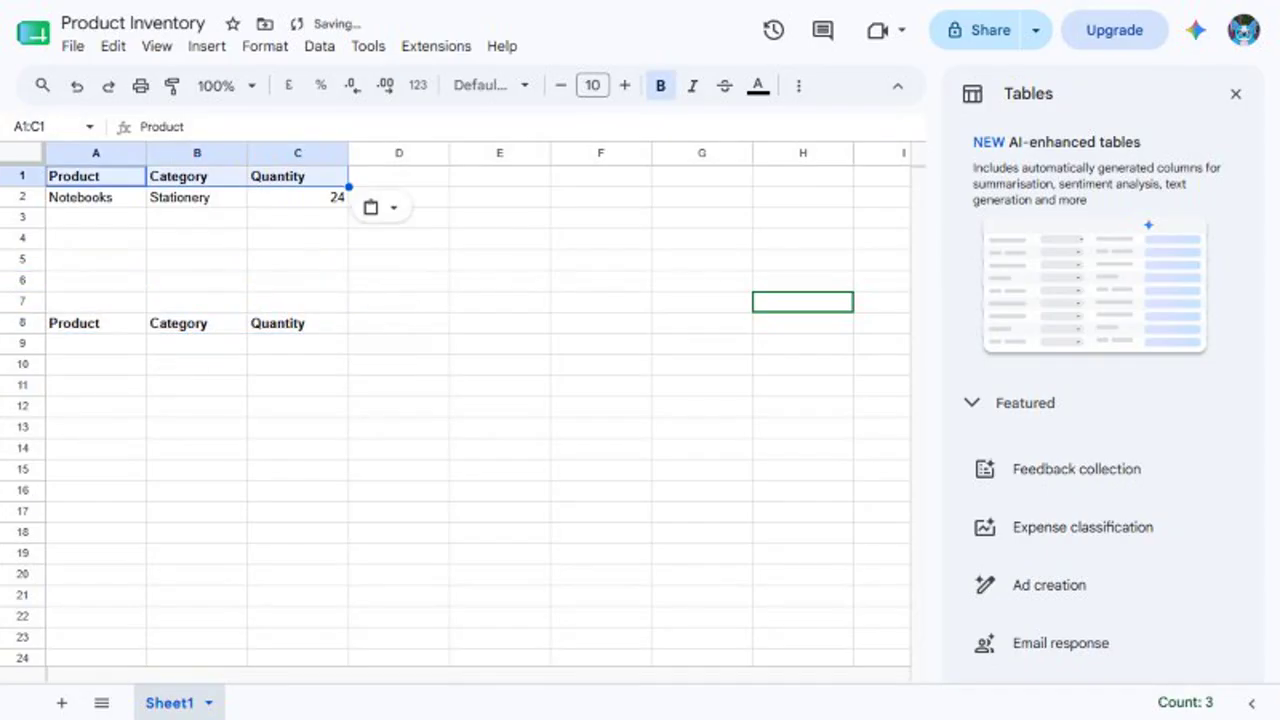
key("ctrl+c")
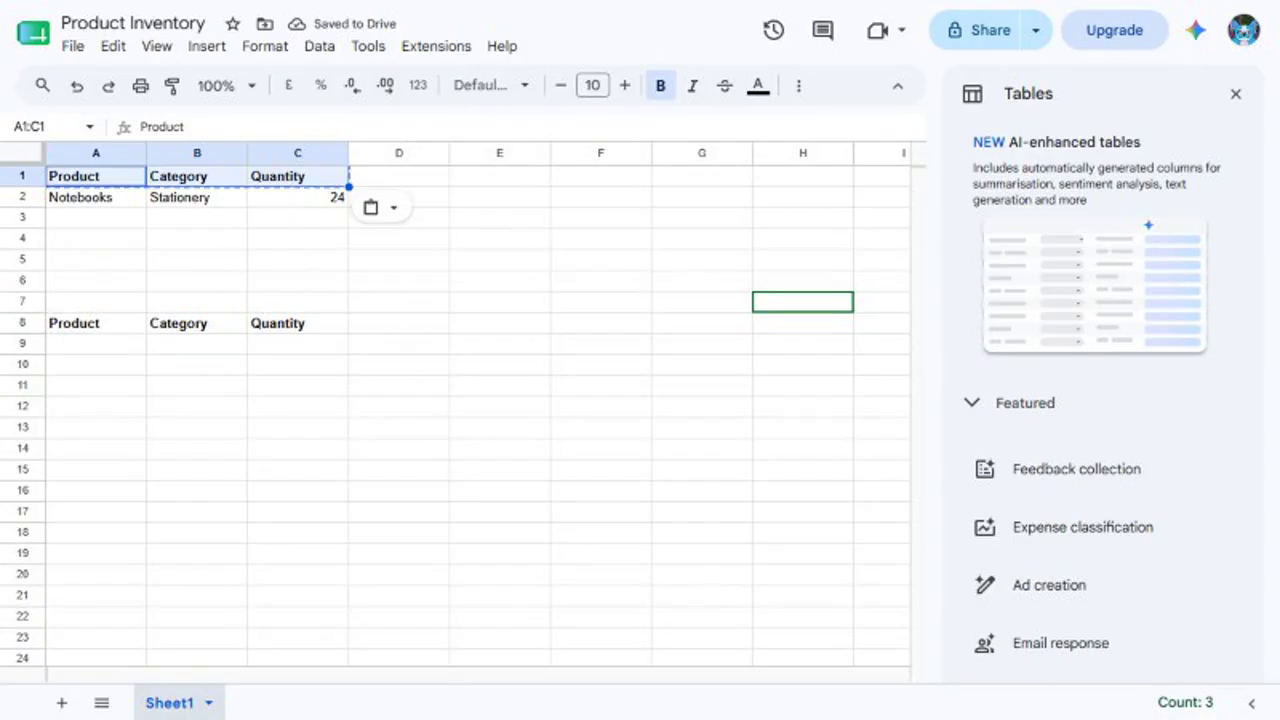
left_click(96, 470)
key("ctrl+shift+v")
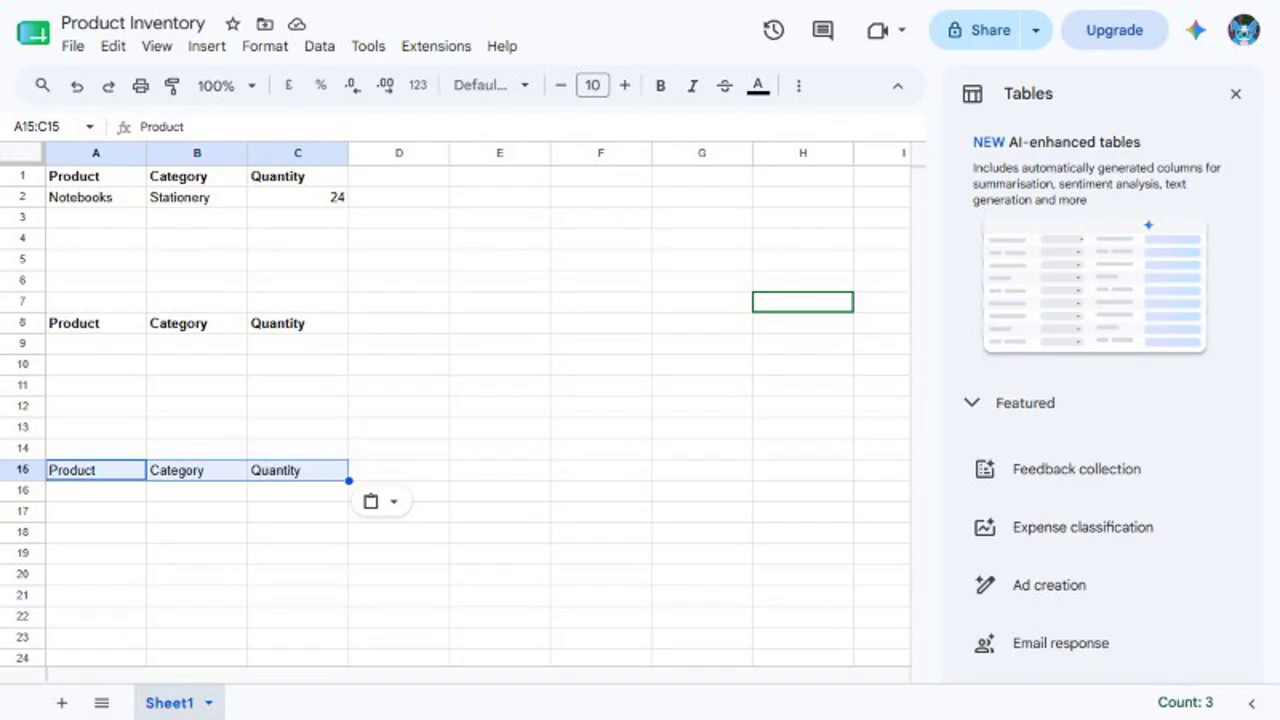
- Fill in row 9 with the product Pen, category Stationery and quantity 150
left_click(96, 344)
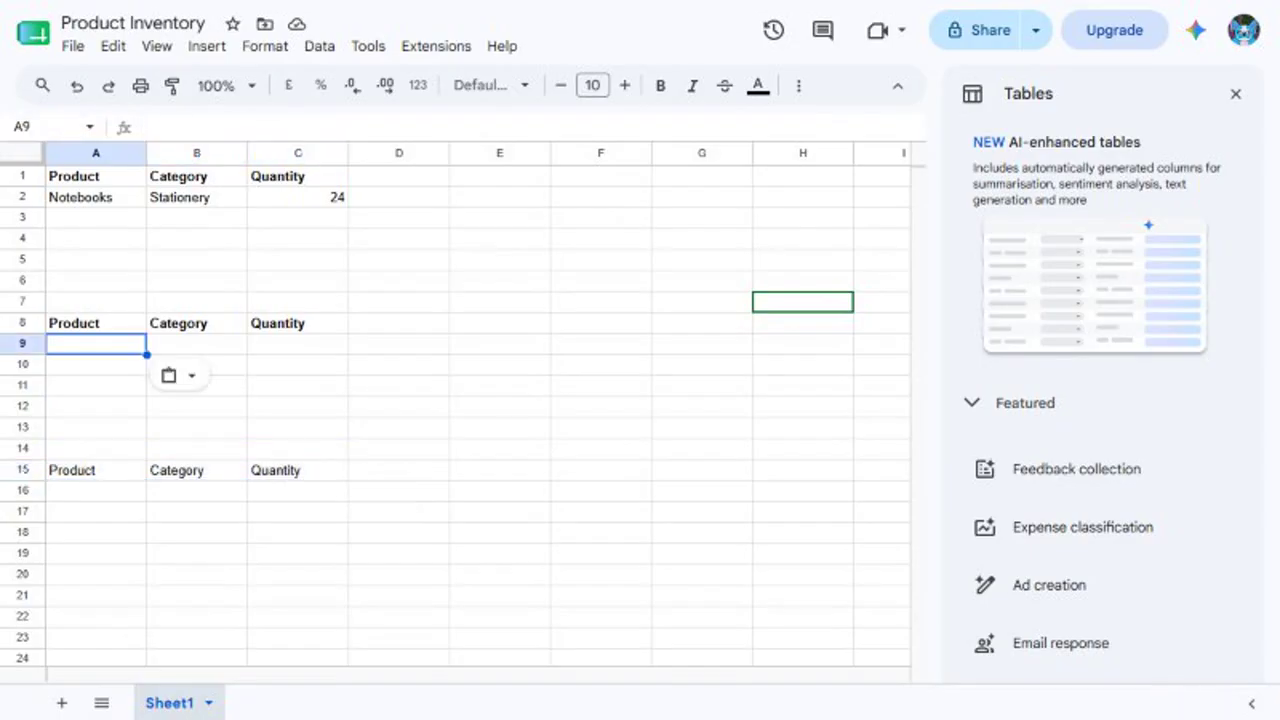
type("Pen")
key("Tab")
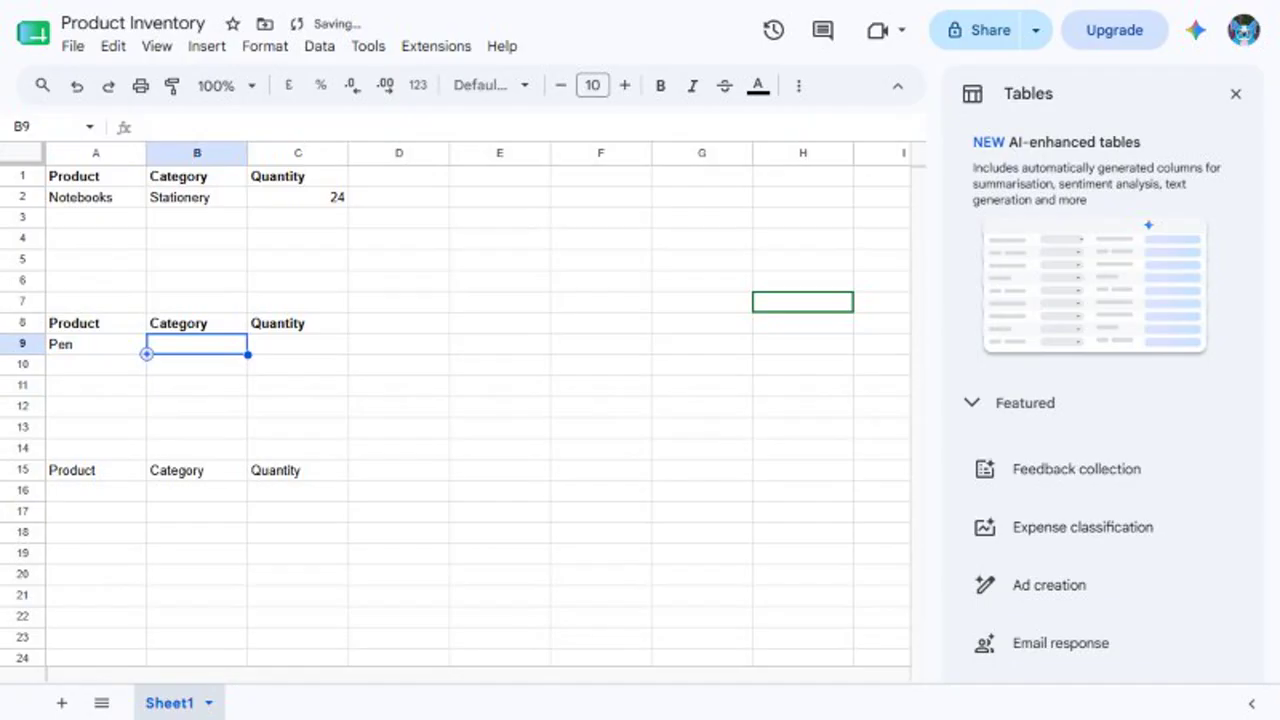
type("Stationery")
key("Tab")
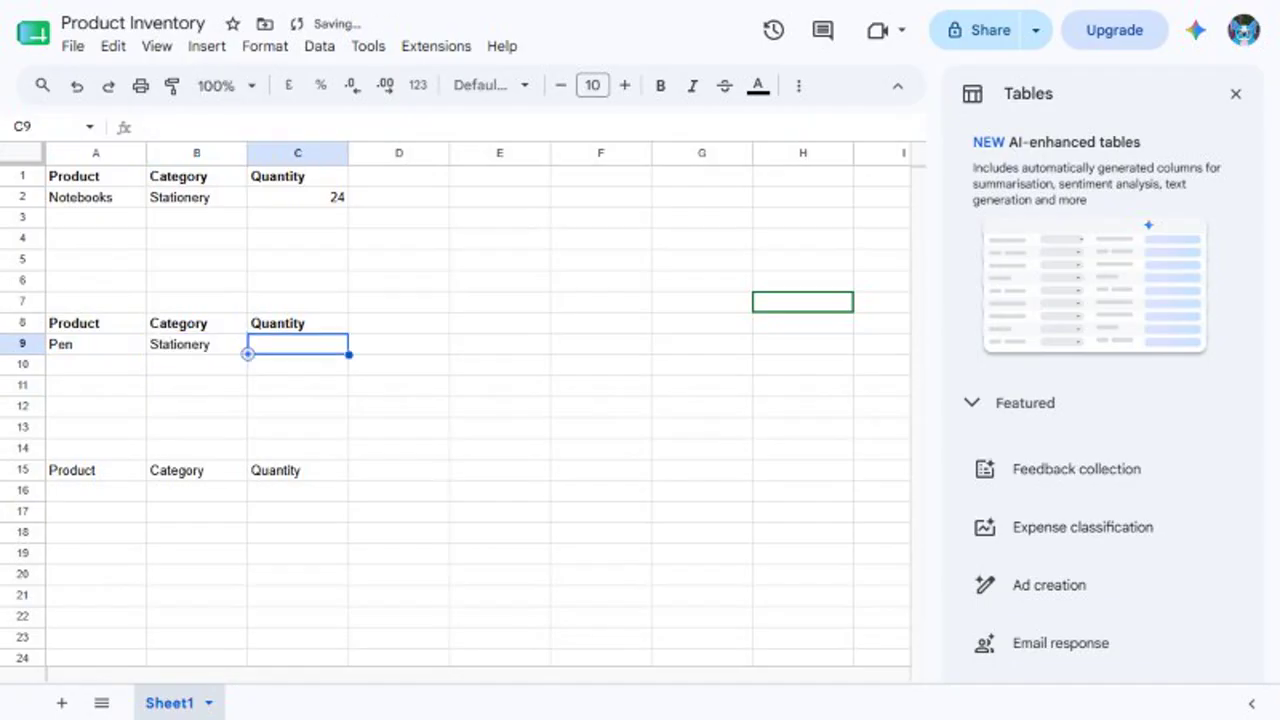
type("150")
key("Return")
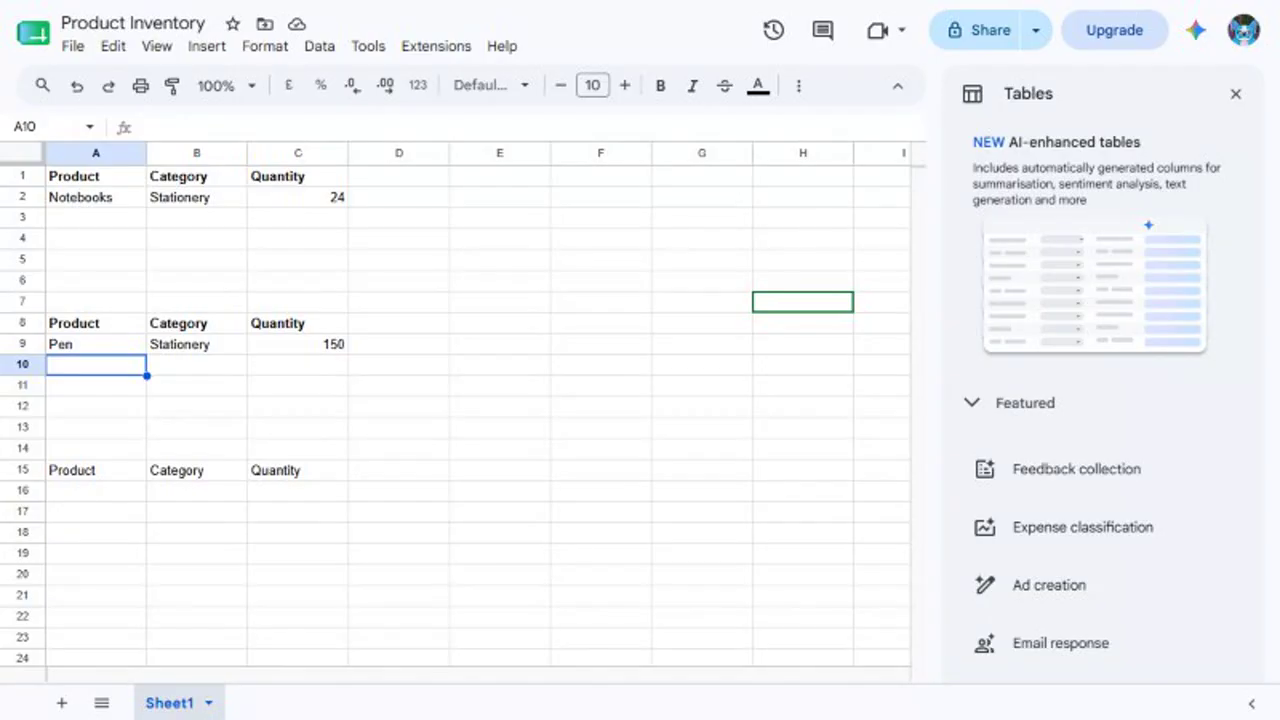
- Fill the Stationery category from B9 down through B12
left_click_drag(197, 344, 197, 406)
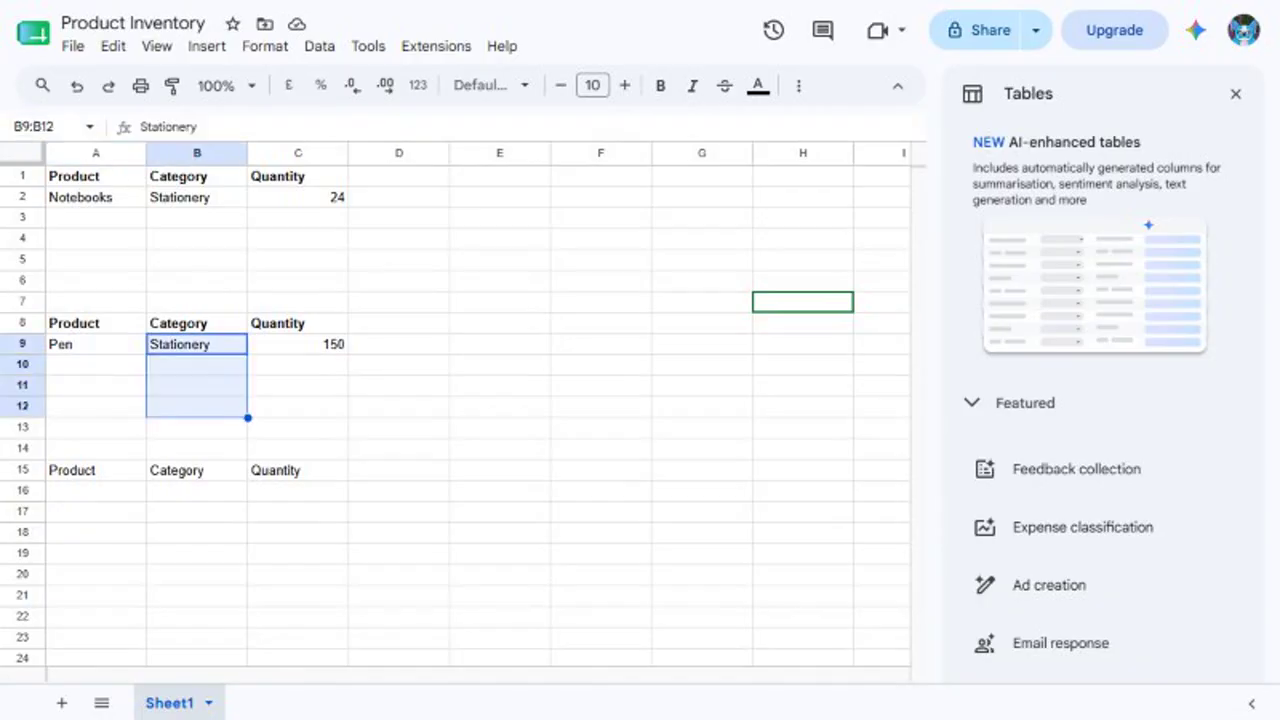
key("ctrl+d")
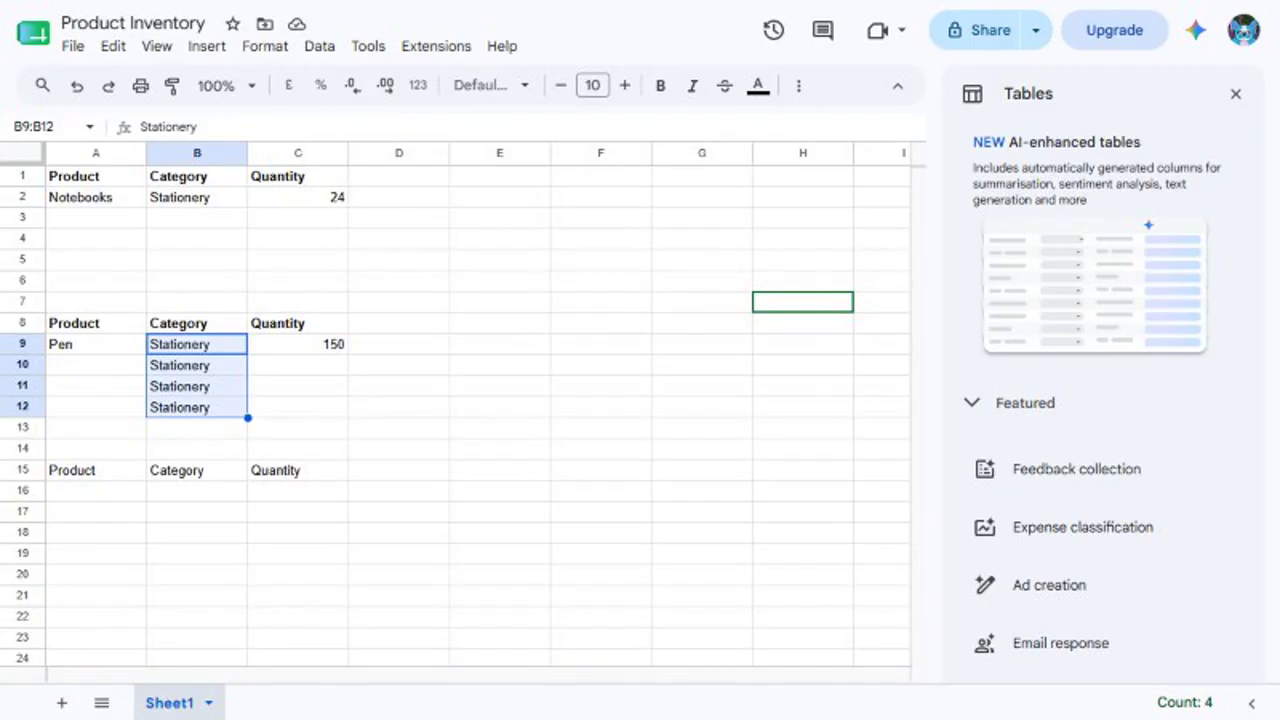
- Select the whole of row 2 and after it the whole of column B by jumping to their references
key("ctrl+j")
type("2:2")
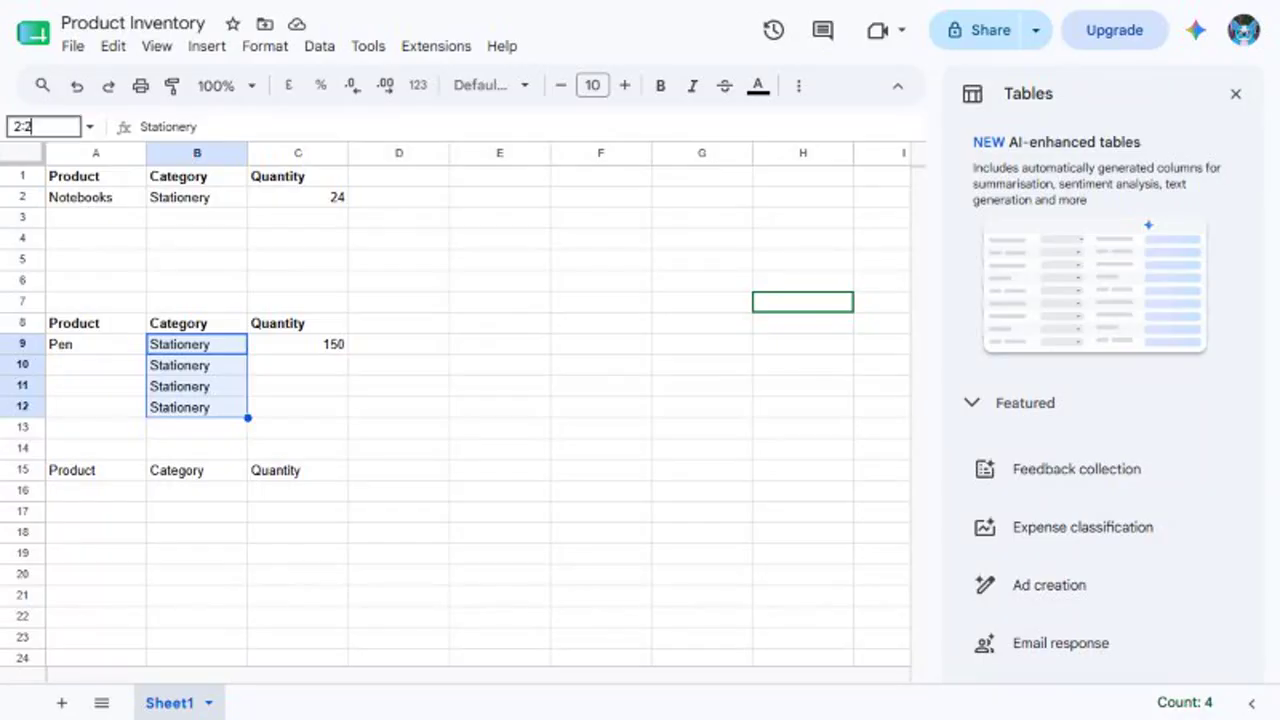
key("Return")
key("ctrl+j")
type("B:B")
key("Return")
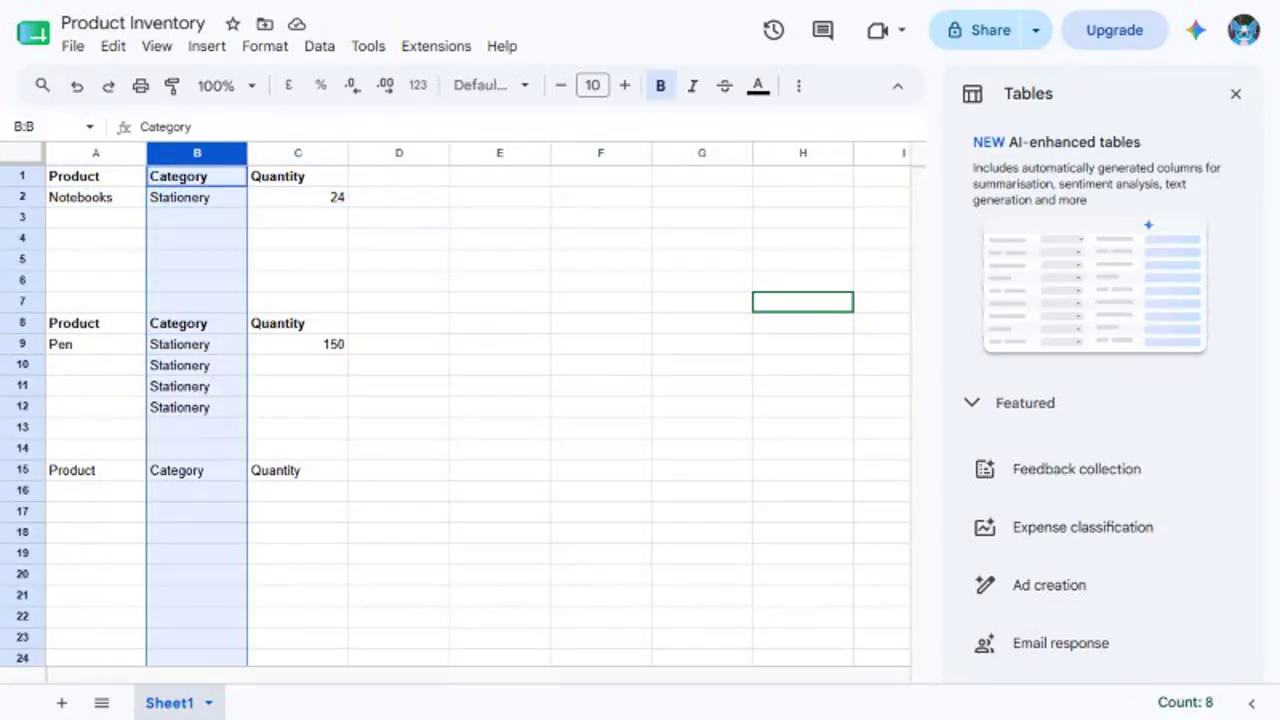
- Select the range A2:C4 by jumping to its reference
key("ctrl+j")
type("A2:C4")
key("Return")
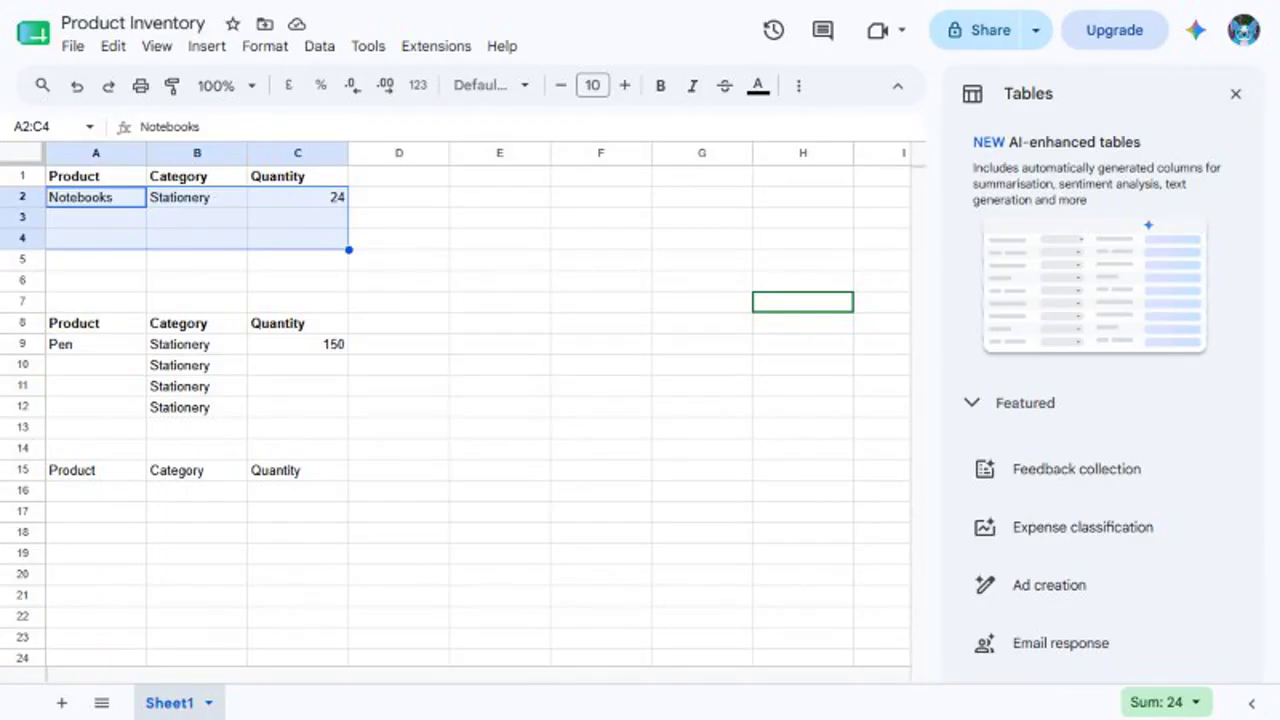
- Insert a blank row above the Pen entry in row 9 and a blank column at column D
left_click(22, 344)
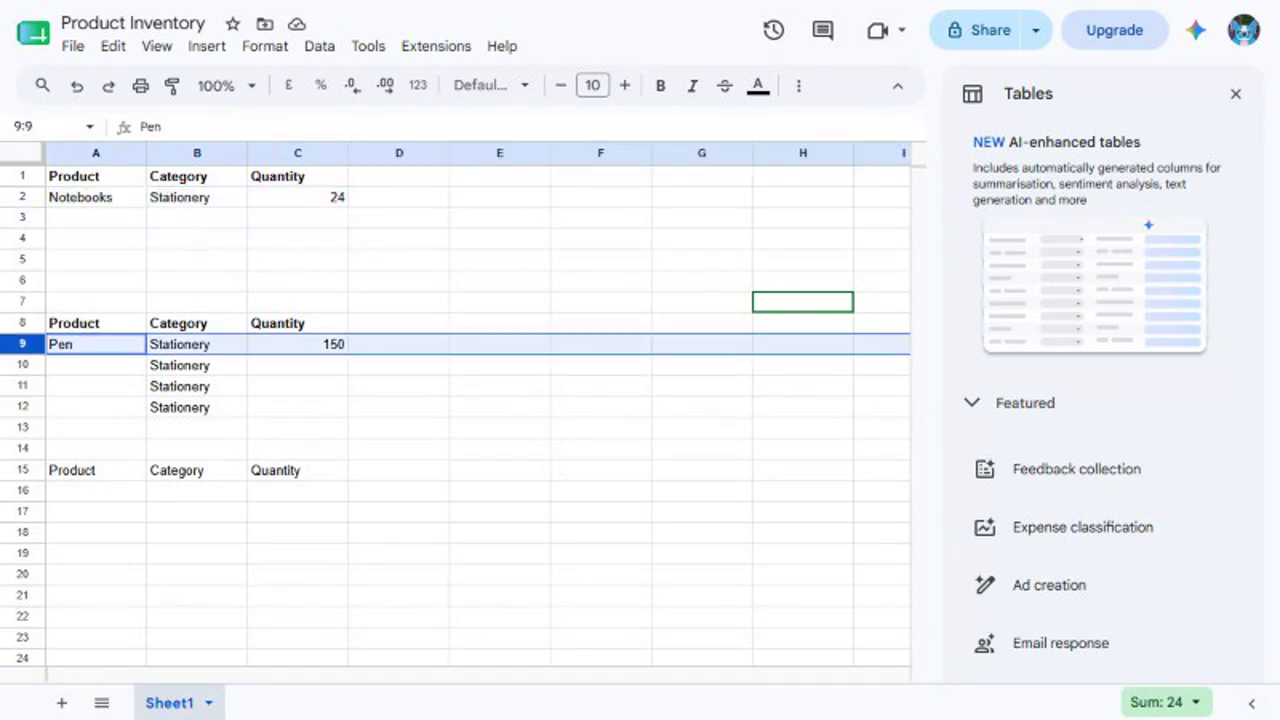
key("ctrl+alt+equal")
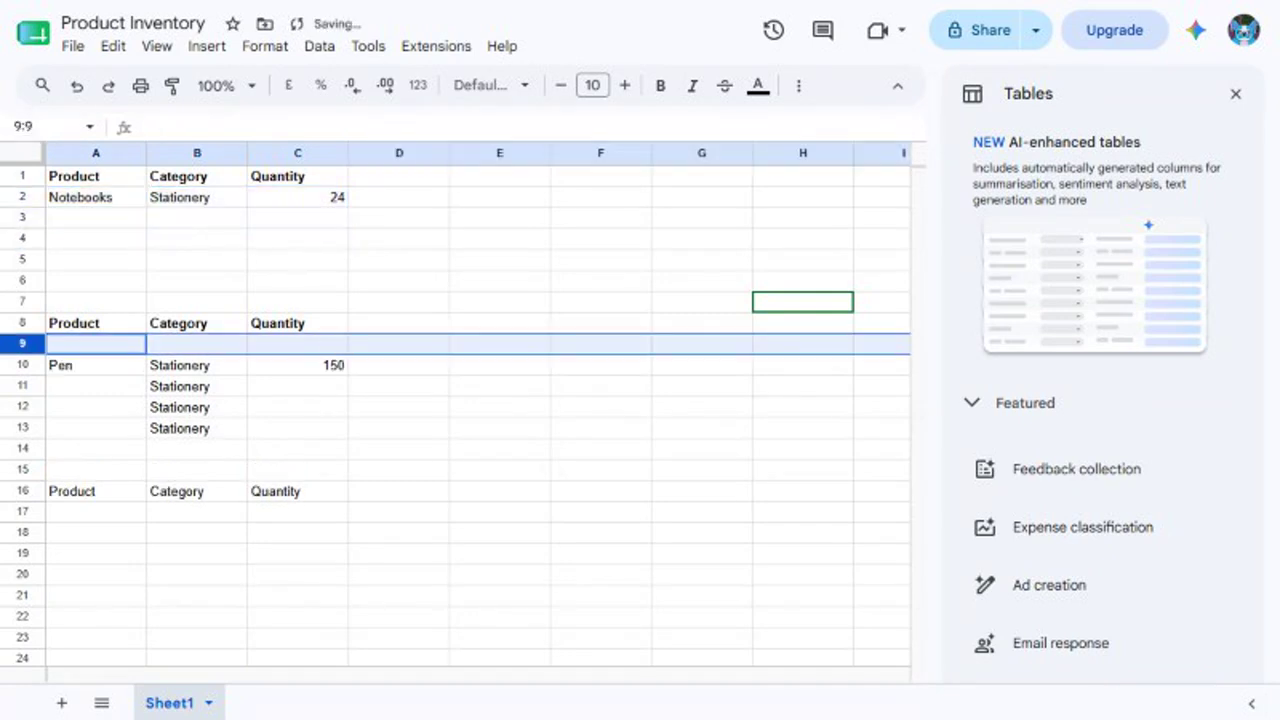
left_click(399, 153)
key("ctrl+alt+equal")
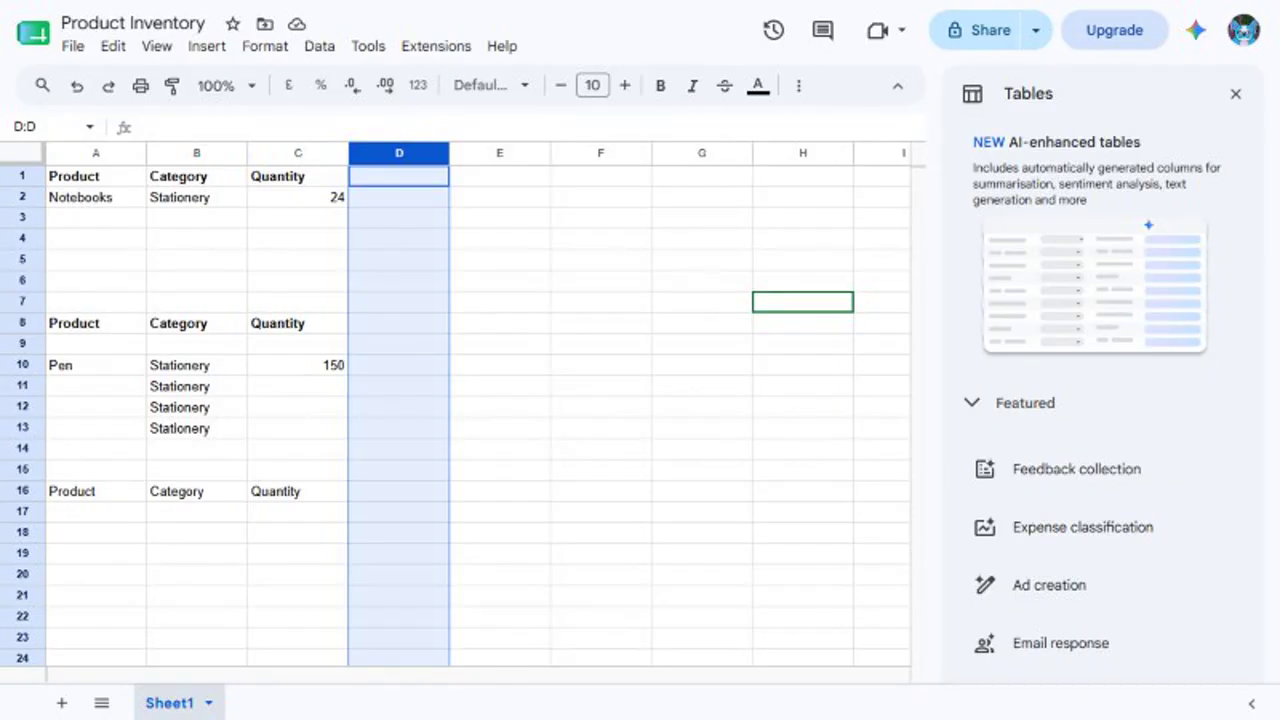
- Delete the blank row 9 above the Pen entry and the blank column D
left_click(22, 344)
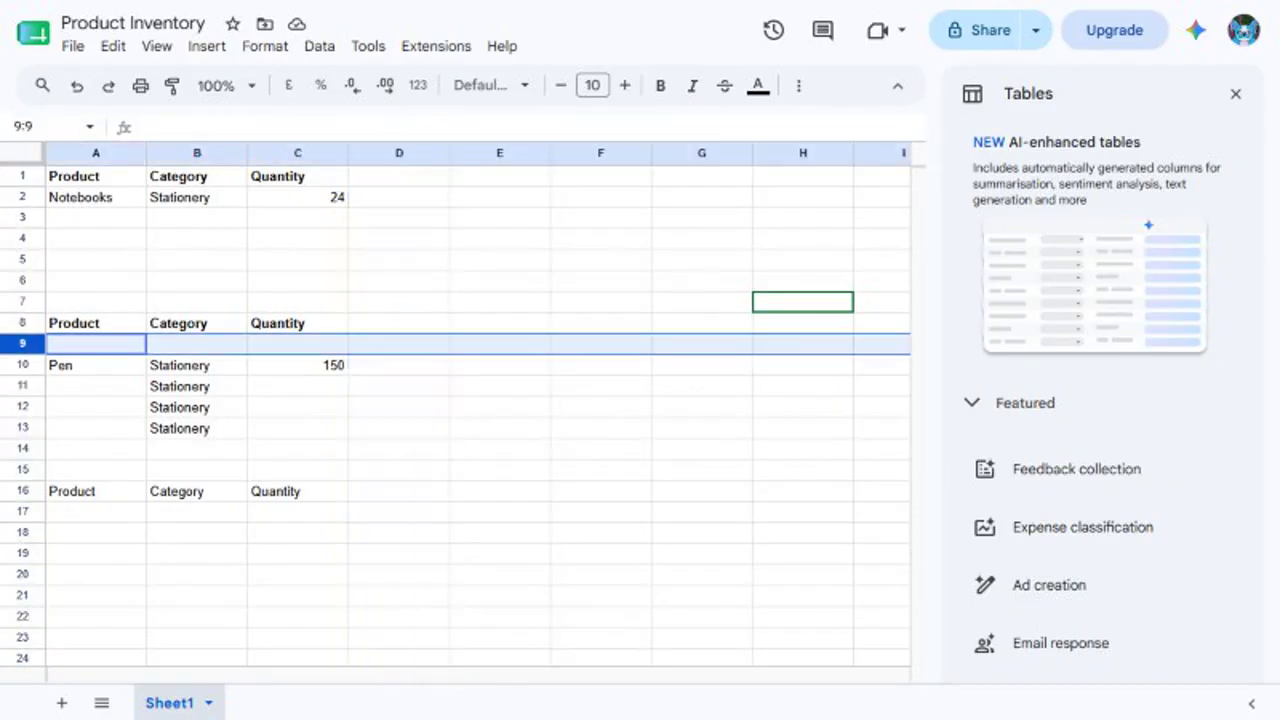
key("ctrl+alt+minus")
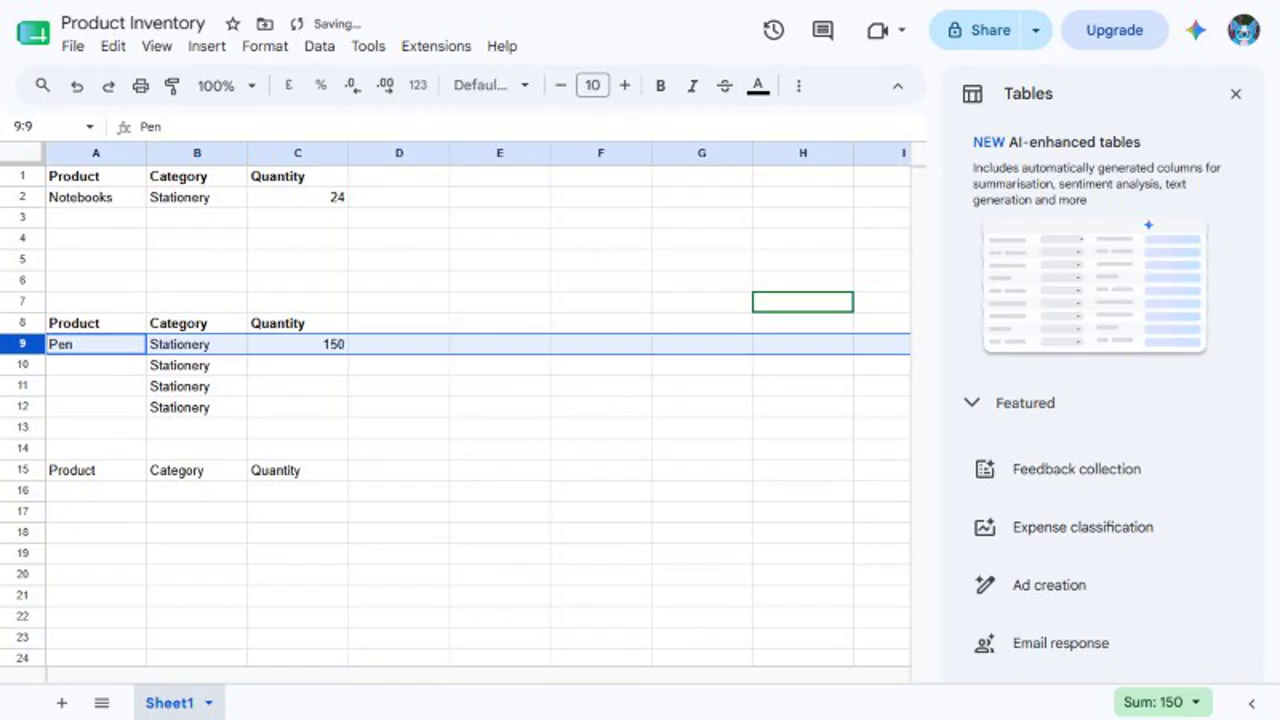
left_click(399, 153)
key("ctrl+alt+minus")
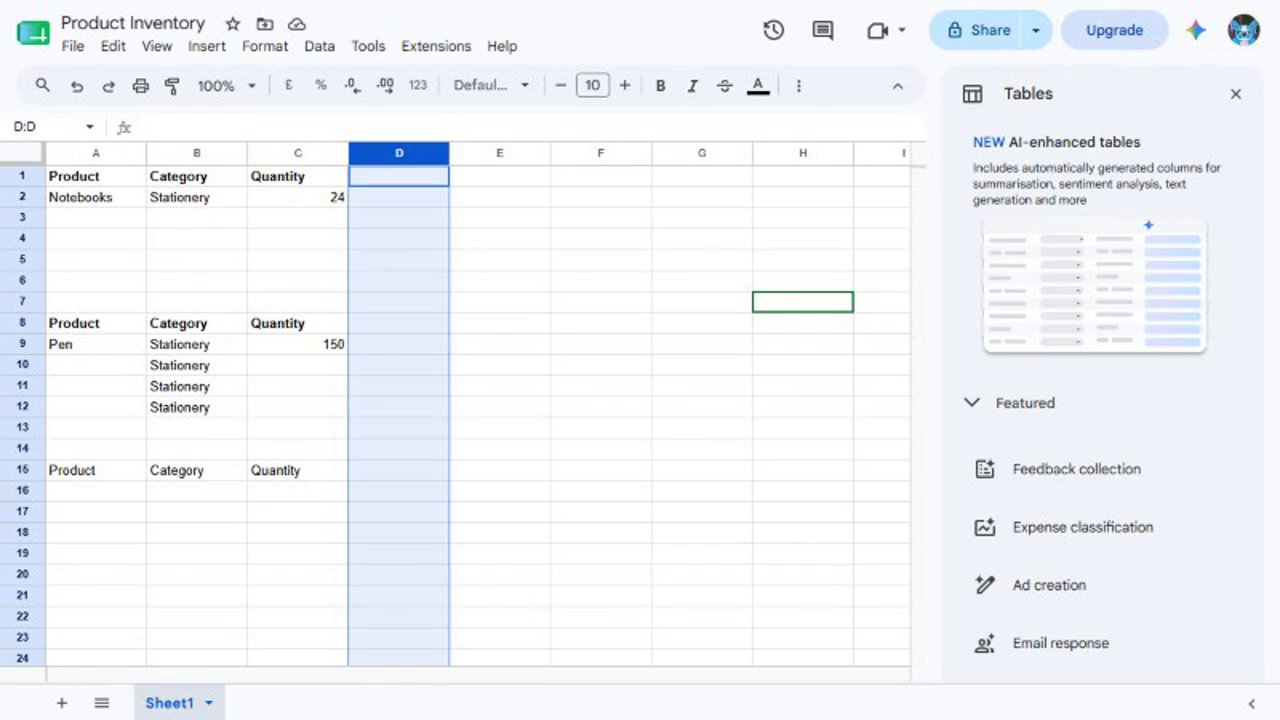
- Replace the product name in A2 with "Notebooks - Ruled 200 Page Spiral Bound"
type("A2")
key("Return")
type("Not")
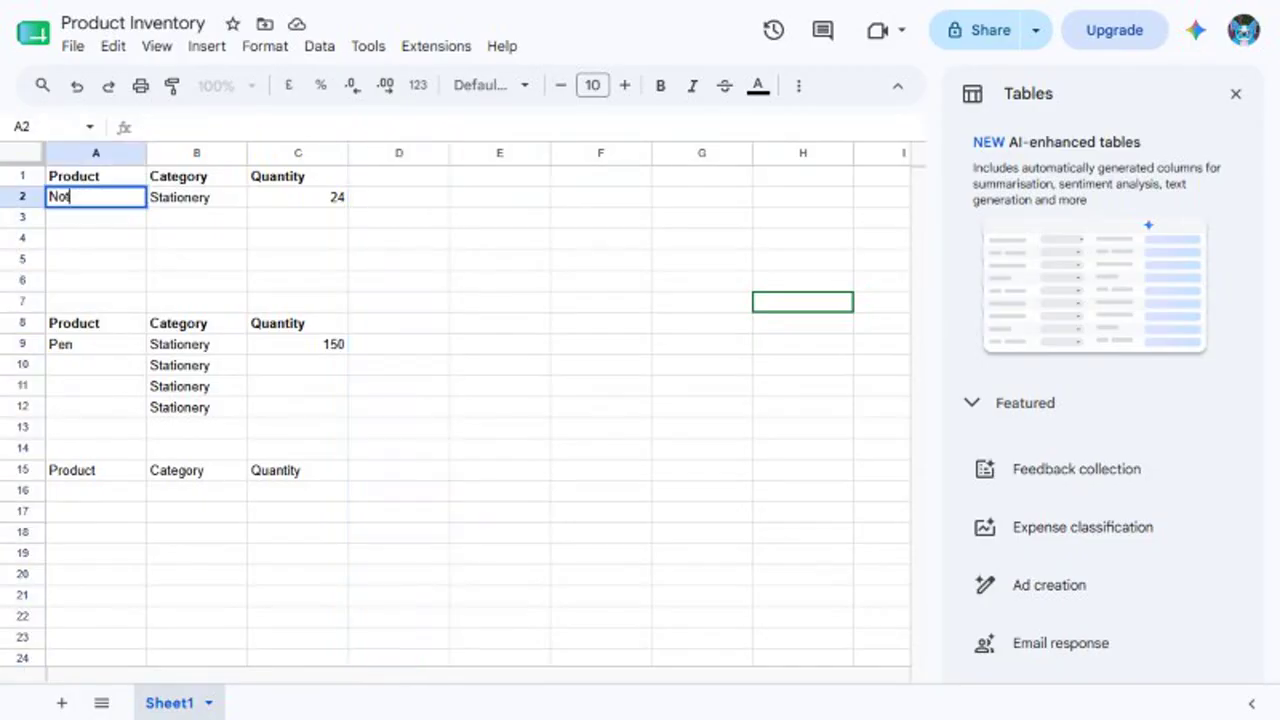
type("ebooks - Ruled 200 Page Spiral Bound")
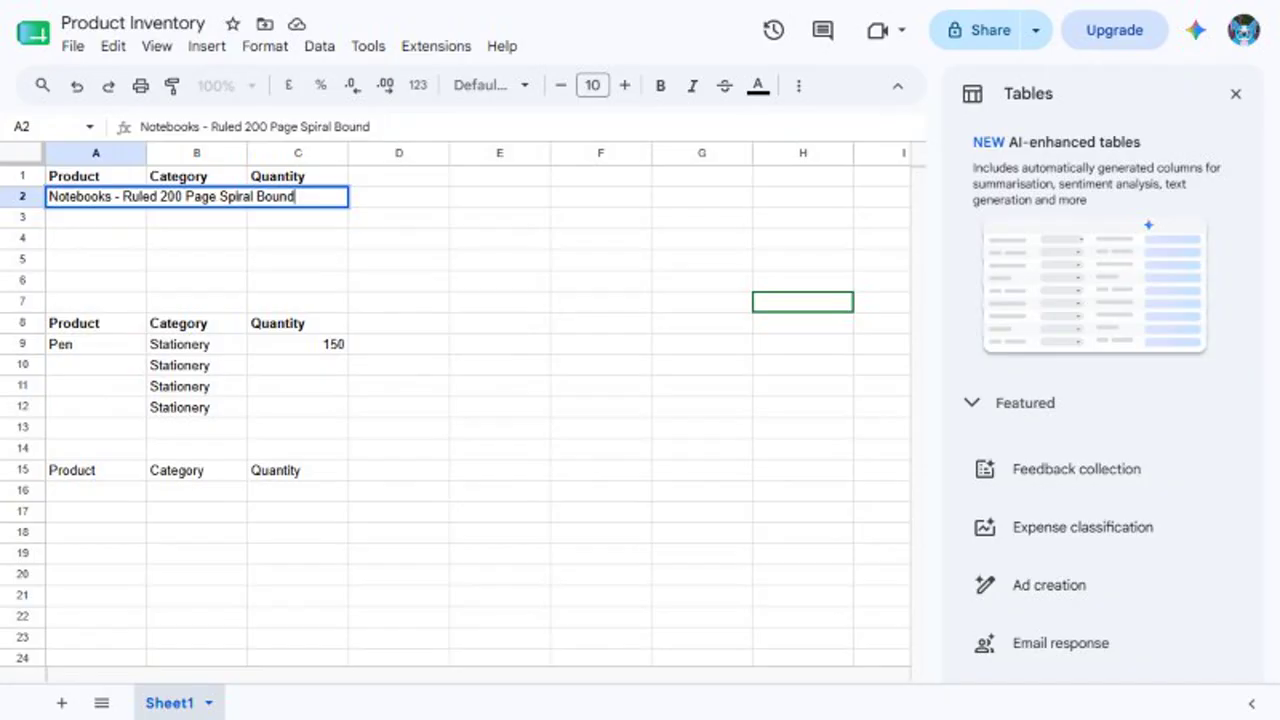
key("Return")
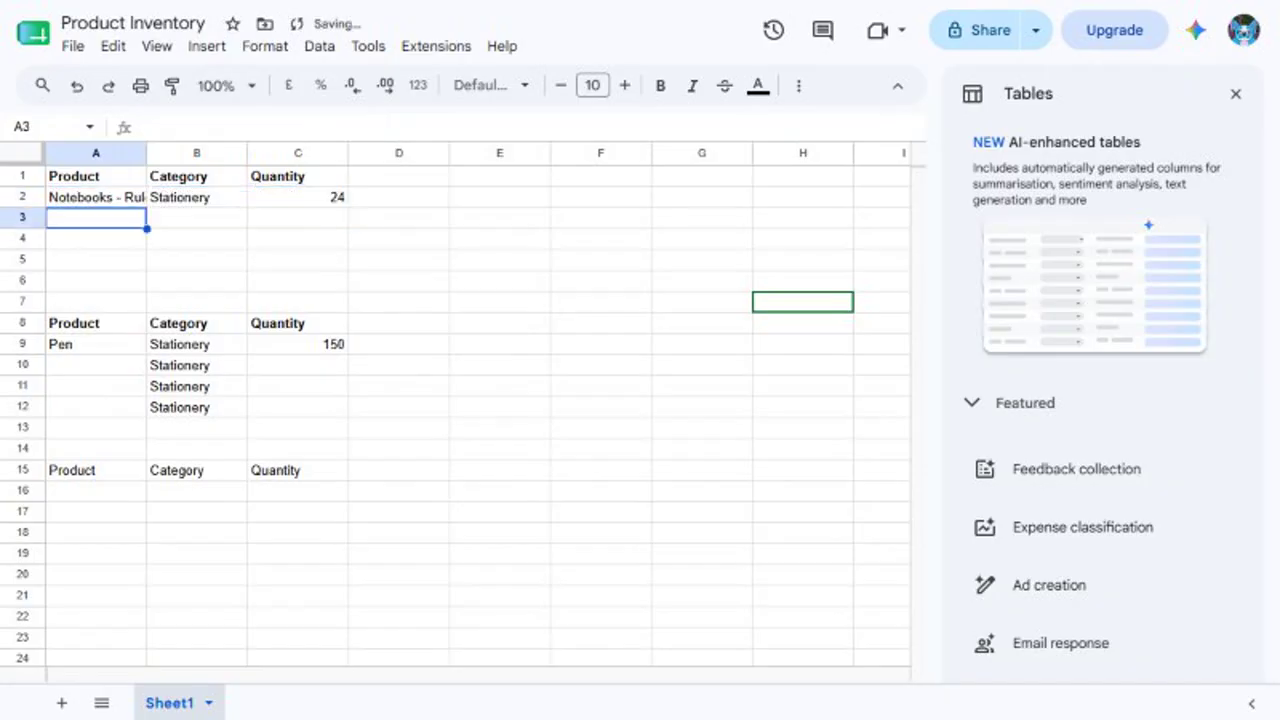
- Set the text wrapping of the long product name in A2 to Wrap
left_click(96, 197)
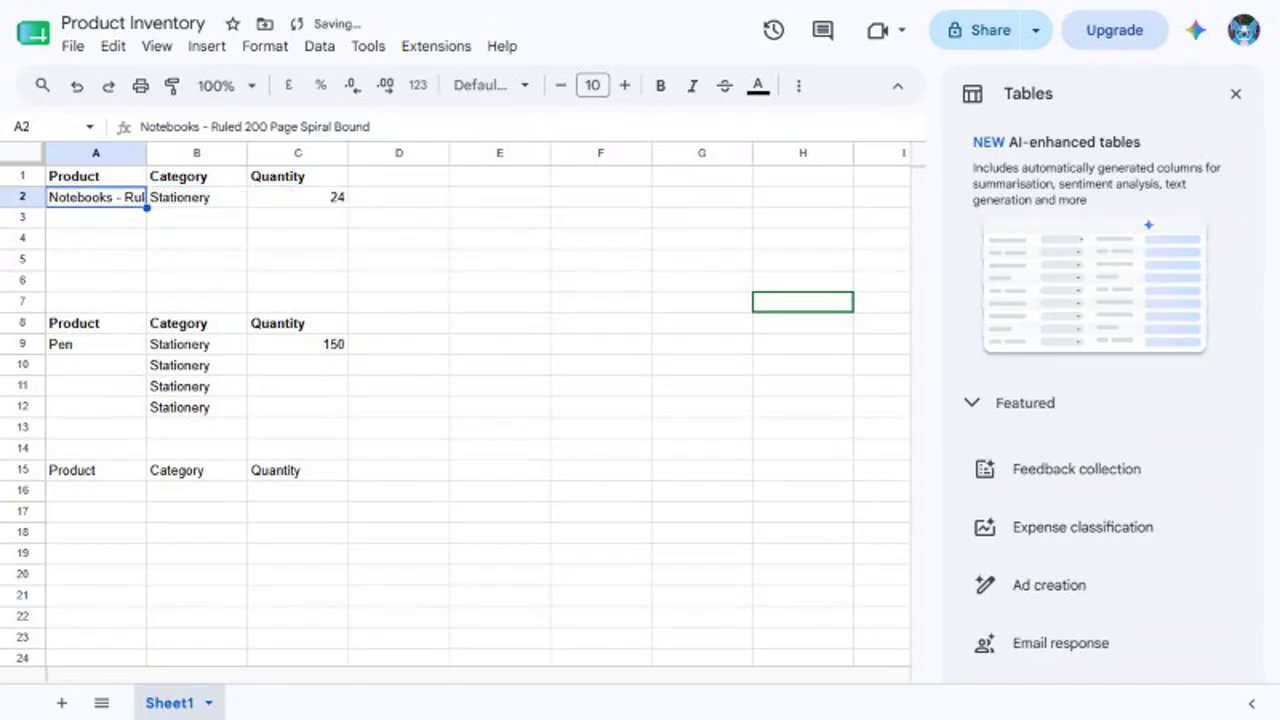
left_click(265, 46)
mouse_move(303, 225)
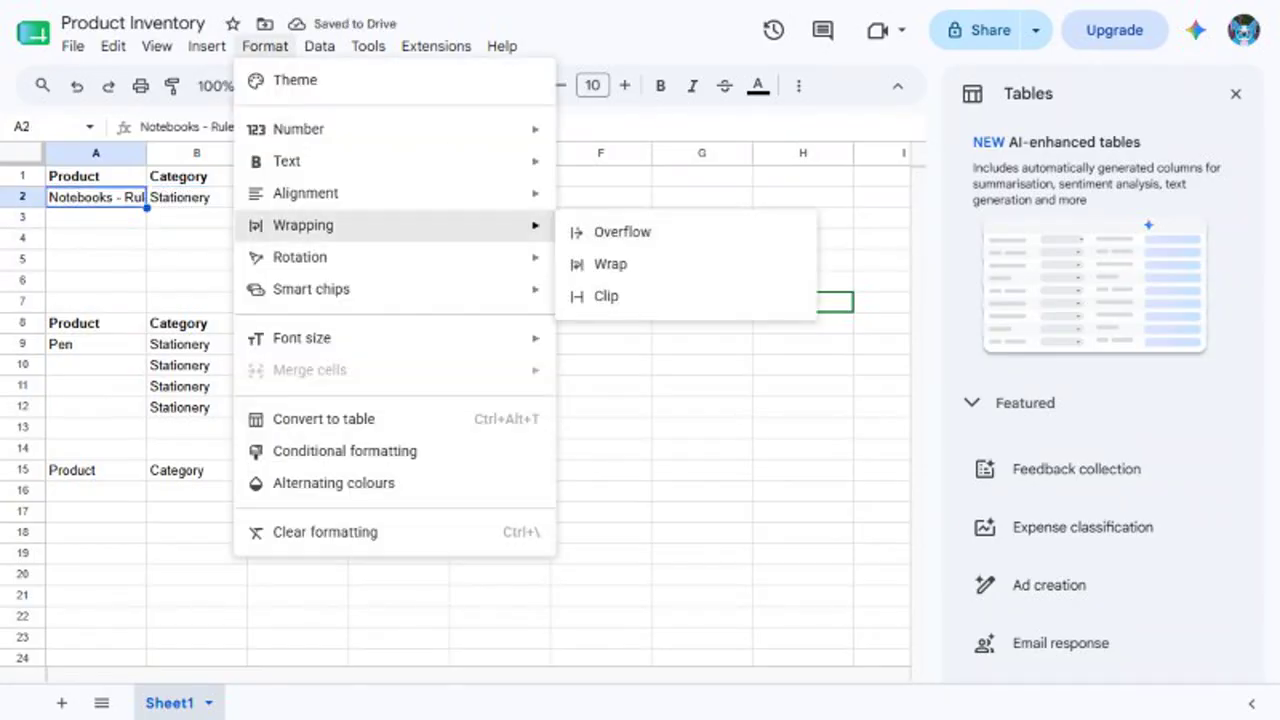
left_click(610, 264)
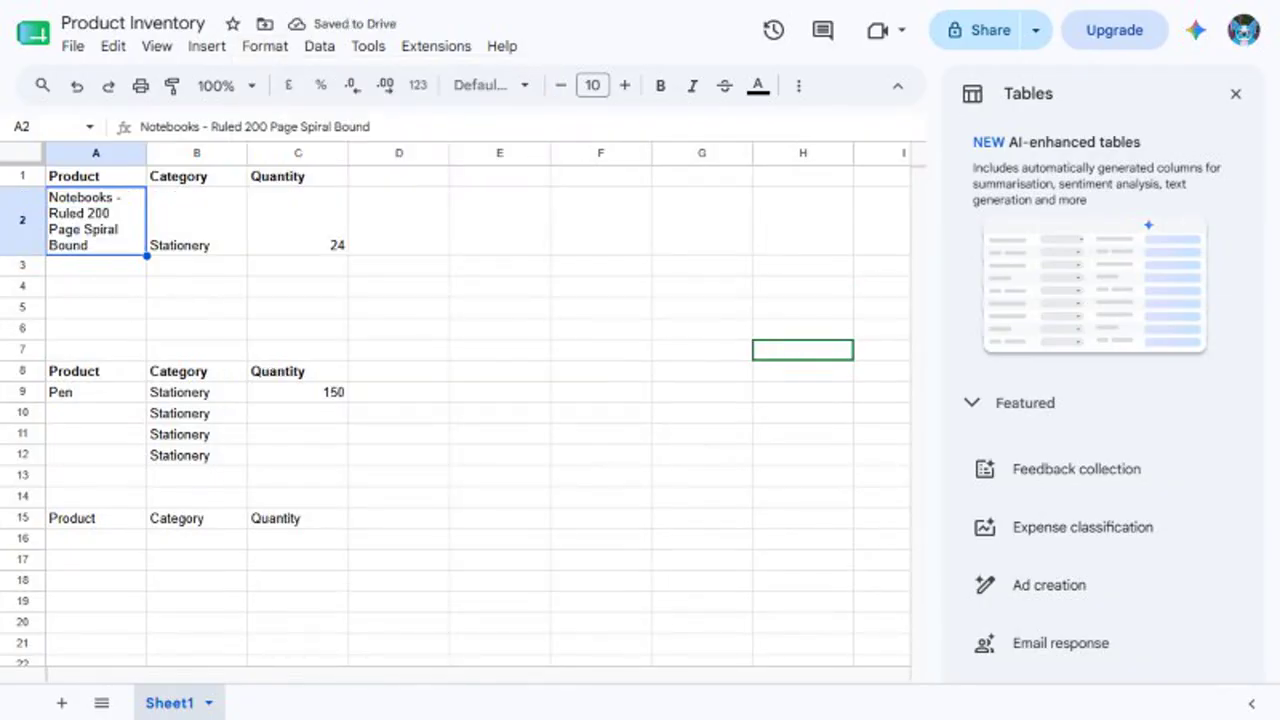
- Select the Product header cell A1
left_click(96, 176)
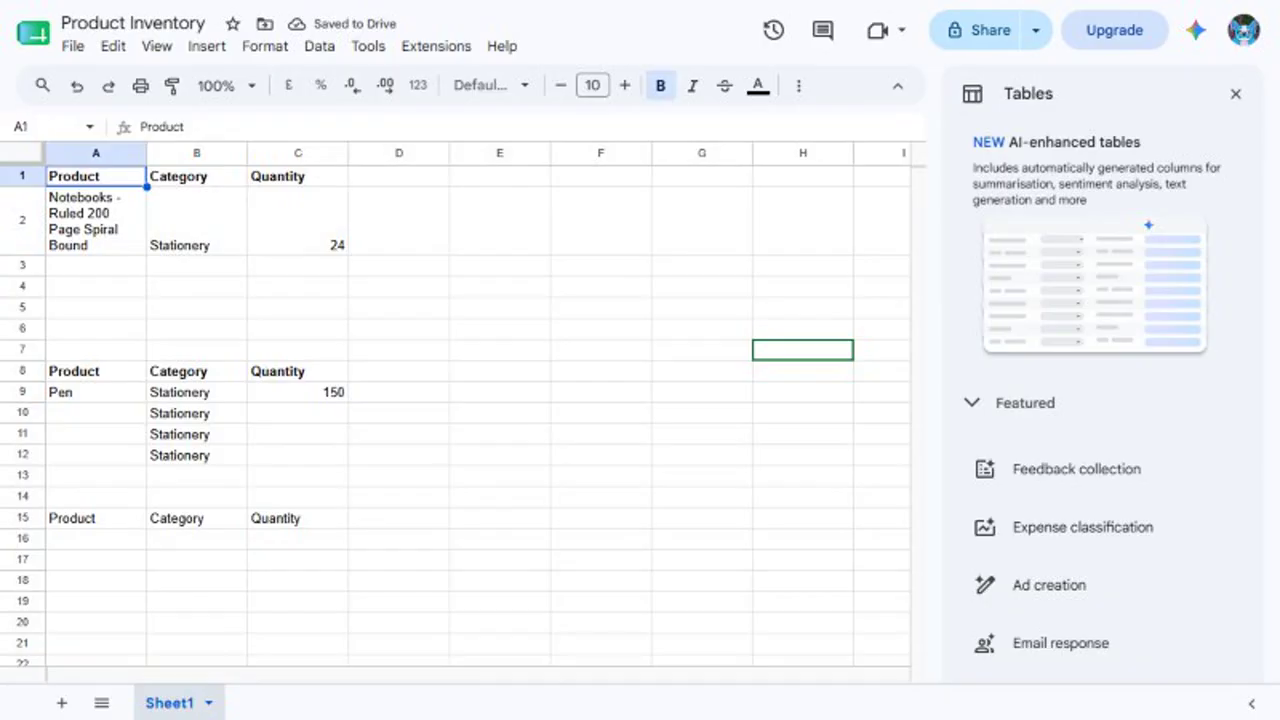